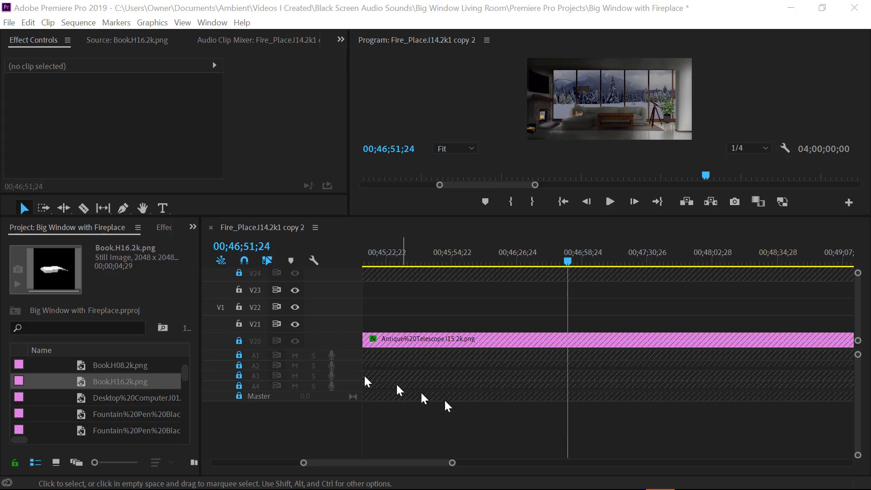
Place Book.H16.2k.png on track V22 at the playhead and extend the clip's start earlier.
double_click(65, 275)
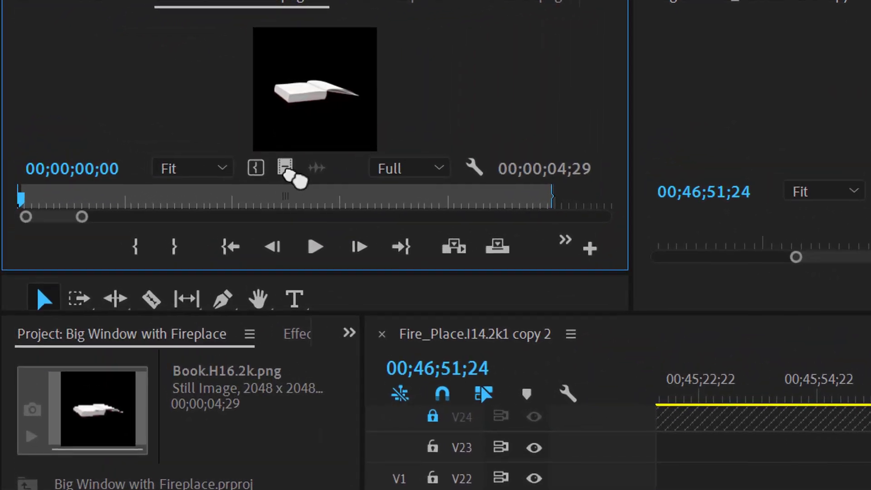
left_click_drag(291, 178, 870, 489)
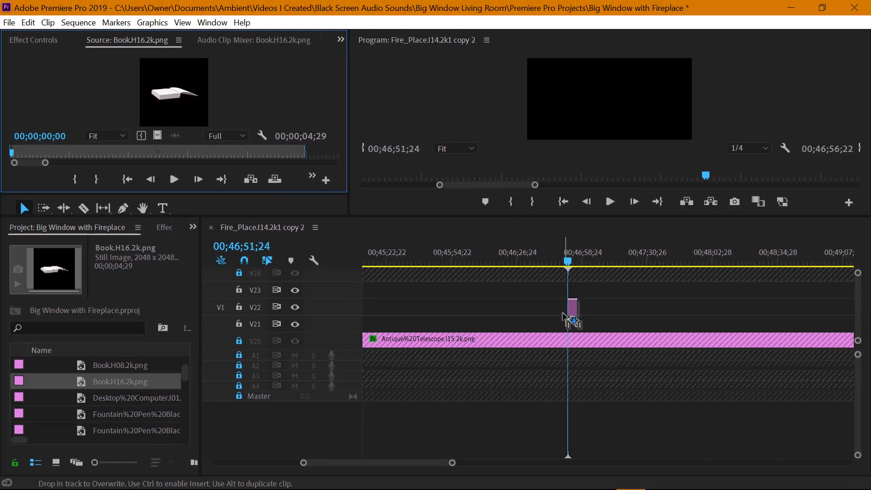
left_click_drag(564, 316, 540, 308)
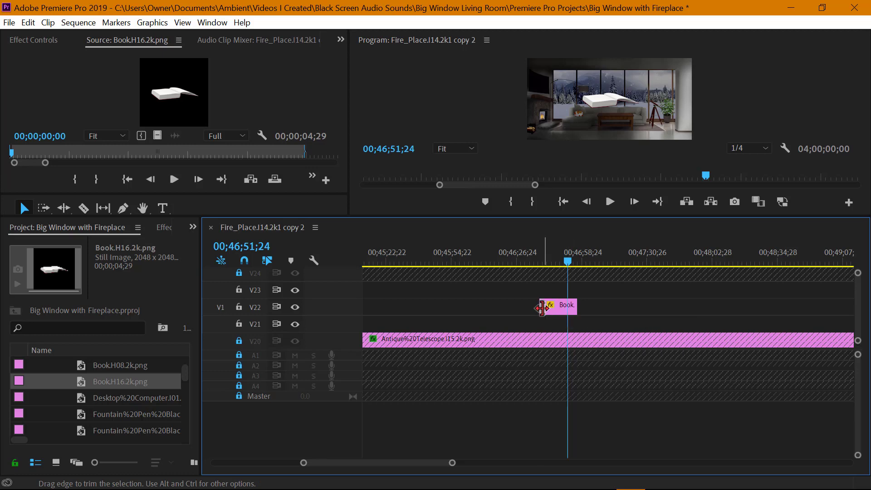
Apply the Drop Shadow and Brightness & Contrast effects to the book clip on V22.
left_click(165, 227)
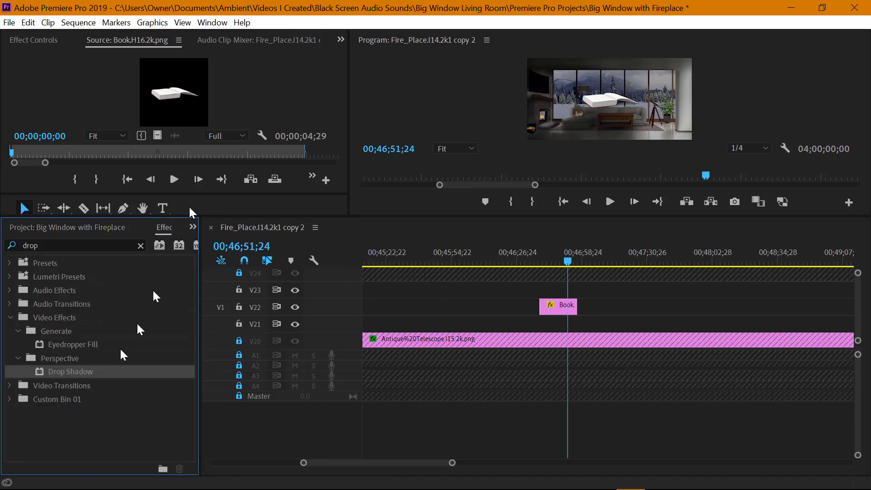
left_click(89, 374)
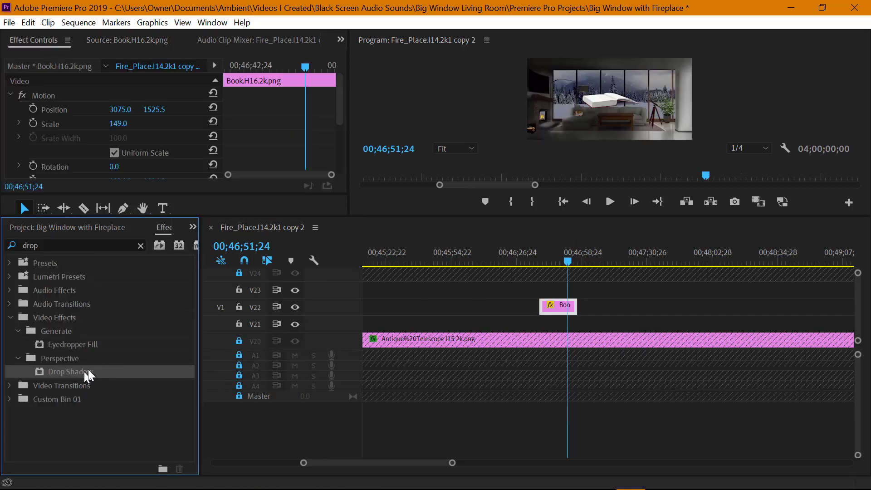
left_click(140, 245)
type("bright")
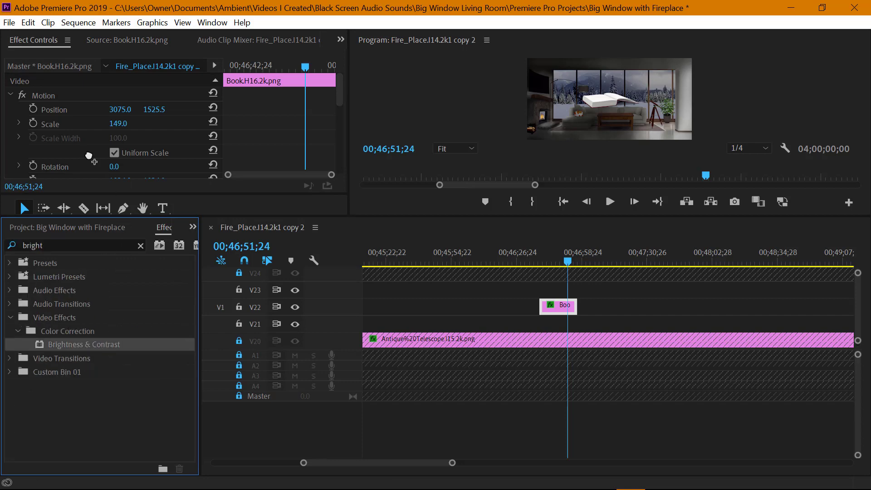
left_click(77, 226)
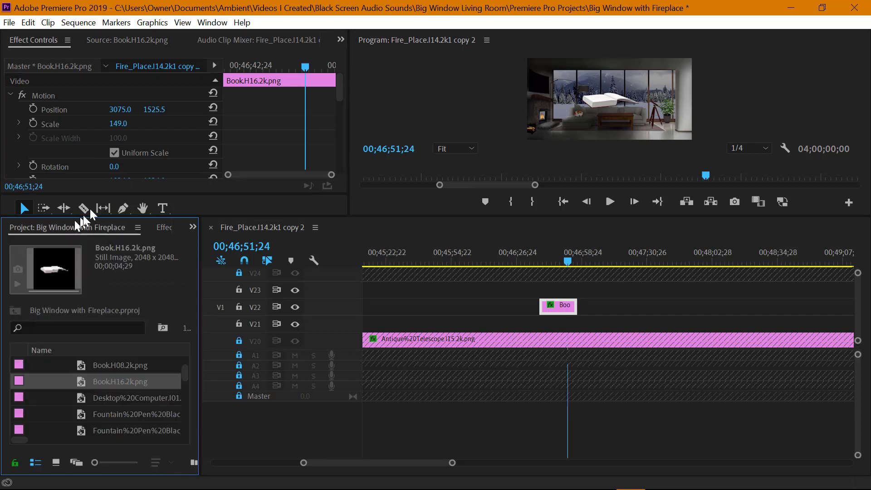
left_click(116, 364)
Scale the book down to about 55.5 and move it over the coffee table at about 3158.3, 1983.2.
left_click_drag(103, 217, 104, 285)
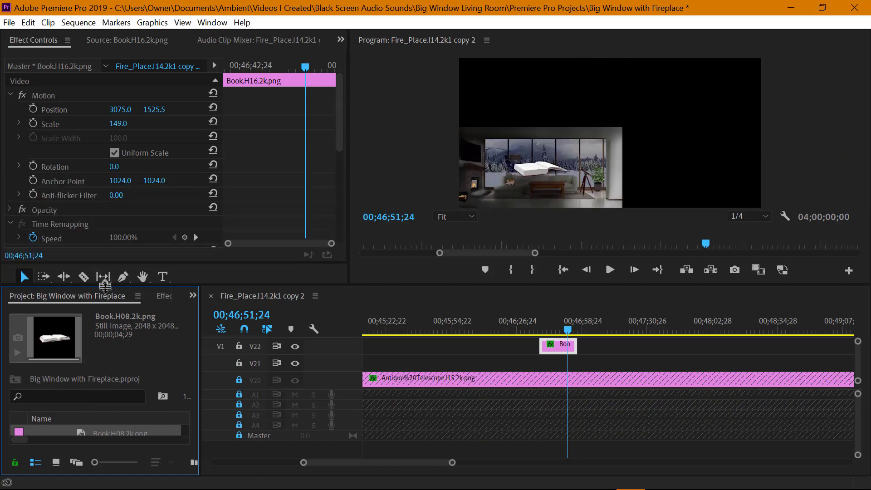
left_click(76, 111)
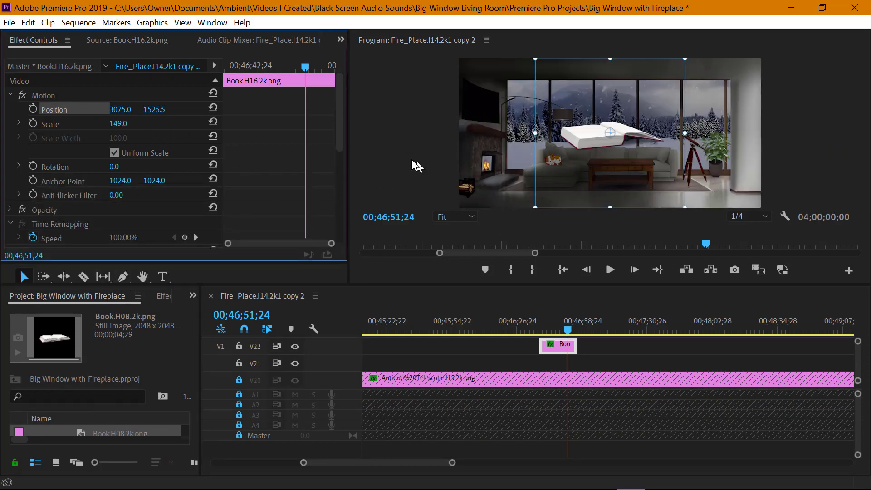
left_click_drag(685, 58, 653, 116)
left_click_drag(615, 154, 605, 156)
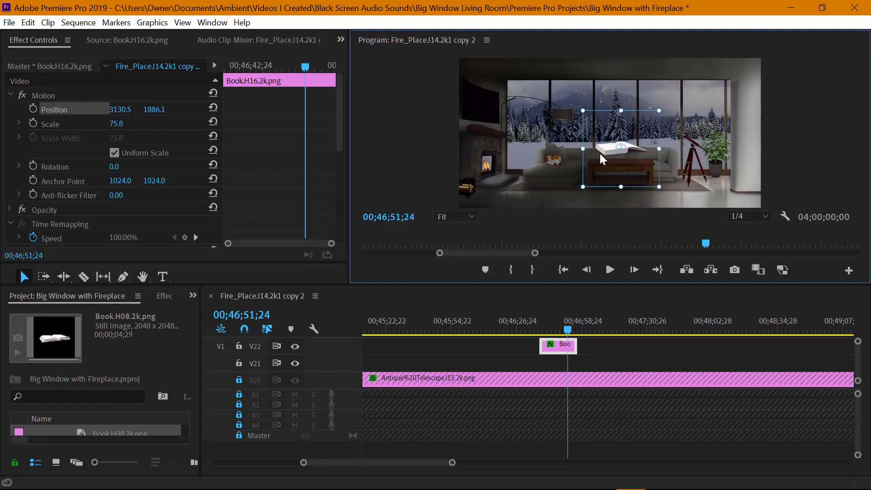
left_click_drag(575, 188, 584, 181)
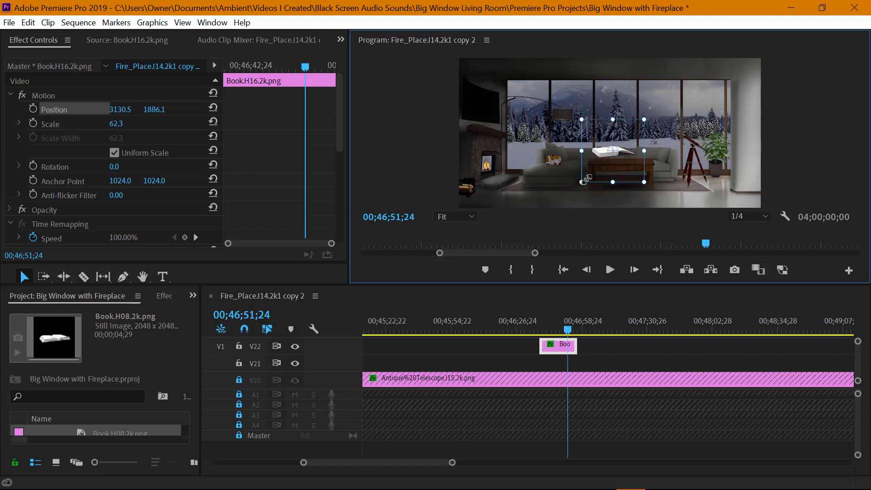
left_click_drag(600, 148, 602, 152)
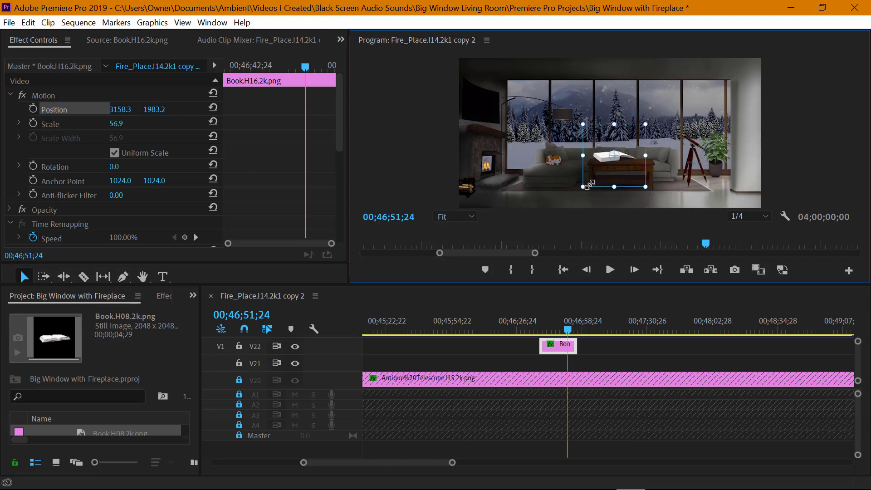
left_click_drag(590, 184, 592, 182)
With the program preview at 25%, shrink the book to about 24.5 and place it on the table at about 3170.3, 2055.1.
left_click(463, 217)
left_click(463, 264)
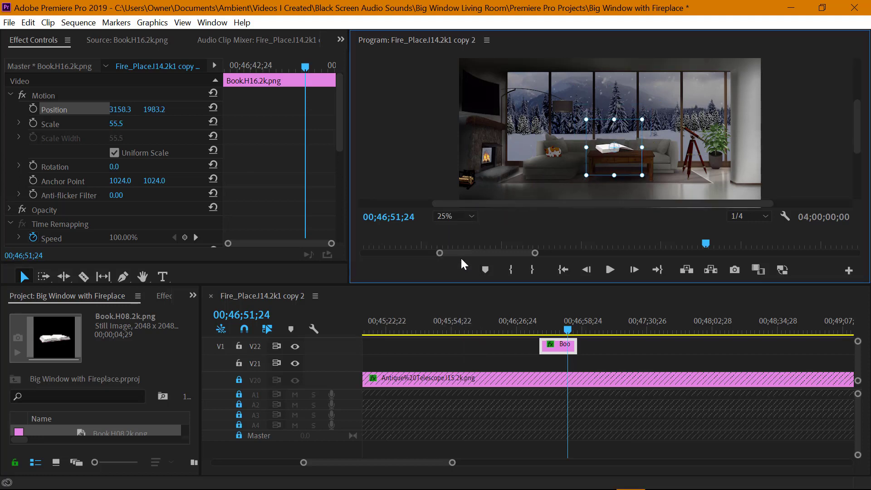
left_click_drag(857, 147, 858, 160)
left_click_drag(685, 91, 644, 144)
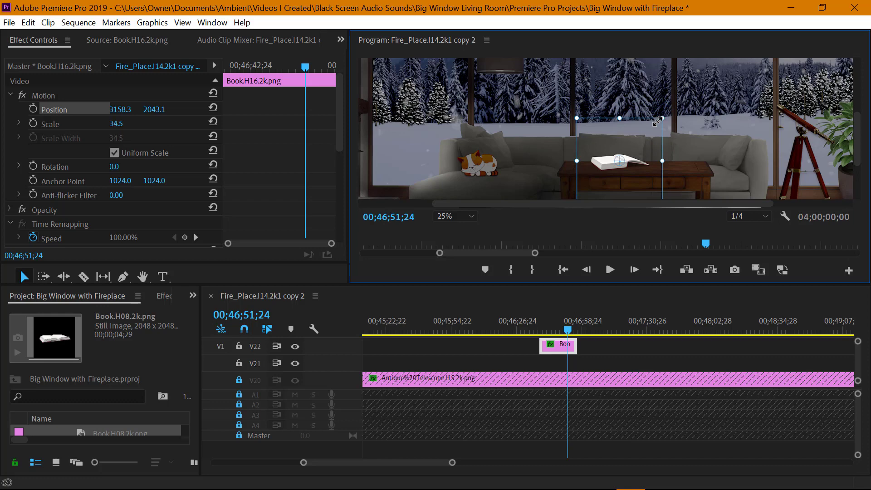
key("Left")
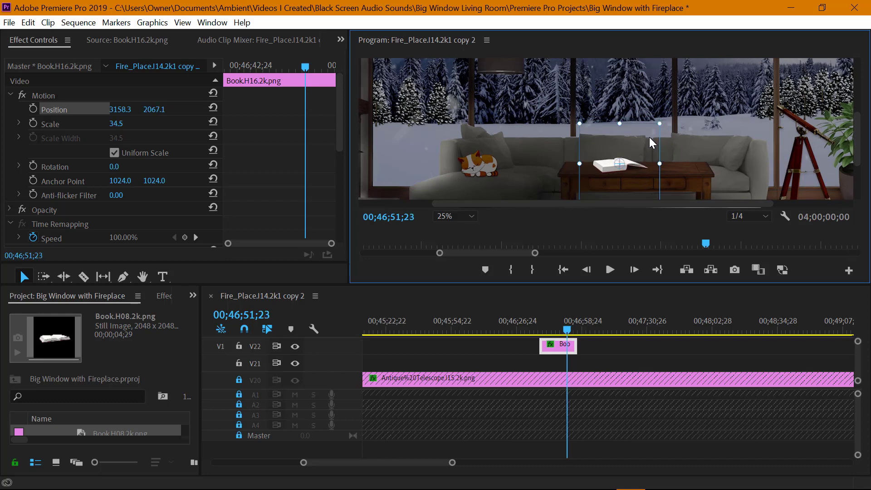
left_click_drag(642, 145, 651, 132)
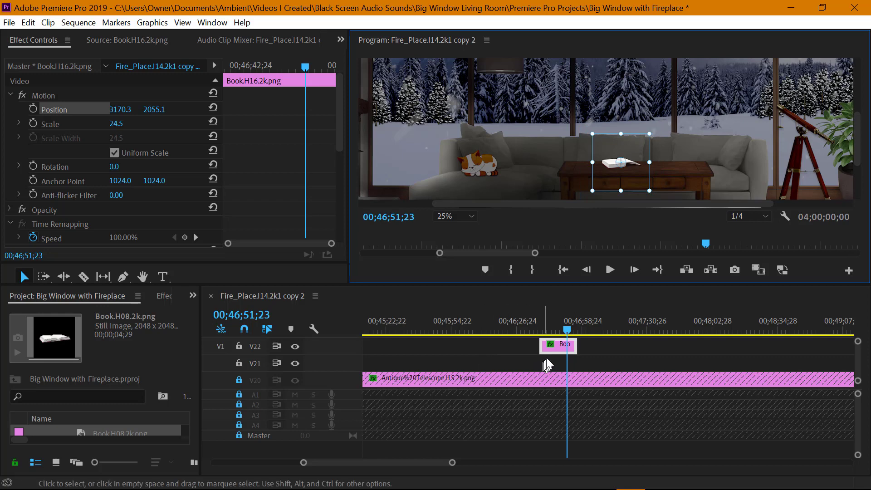
Find Fountain%20Pen%20Black.H07.2k.png among the project's pen images and load it in the source monitor.
scroll(522, 367, "up", 2)
left_click_drag(151, 284, 171, 239)
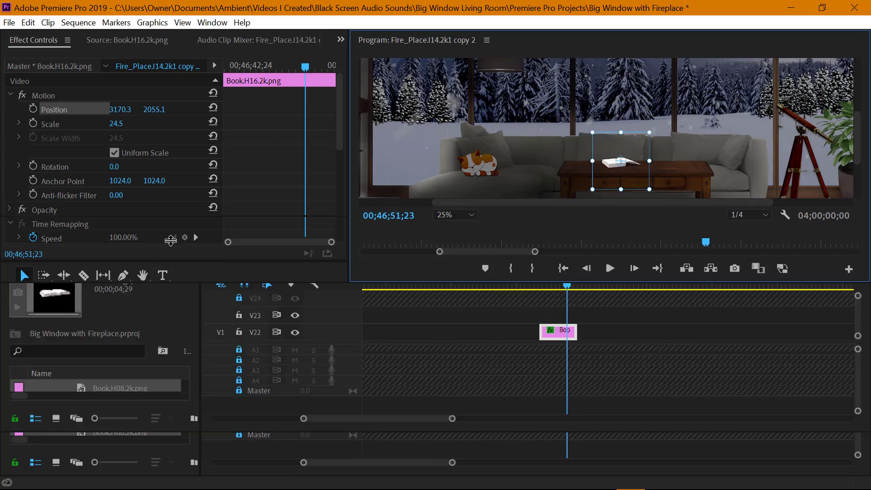
left_click(140, 419)
scroll(140, 411, "down", 1)
left_click(144, 409)
left_click(139, 420)
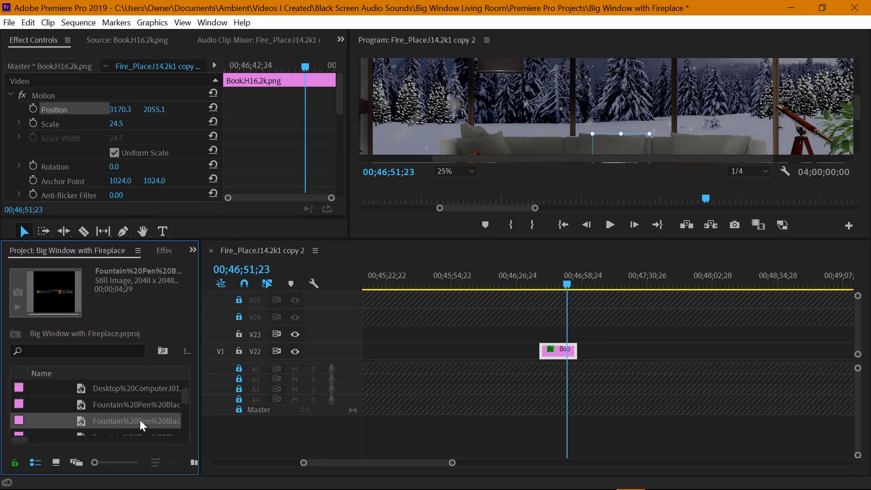
scroll(140, 420, "down", 1)
left_click(140, 420)
double_click(71, 298)
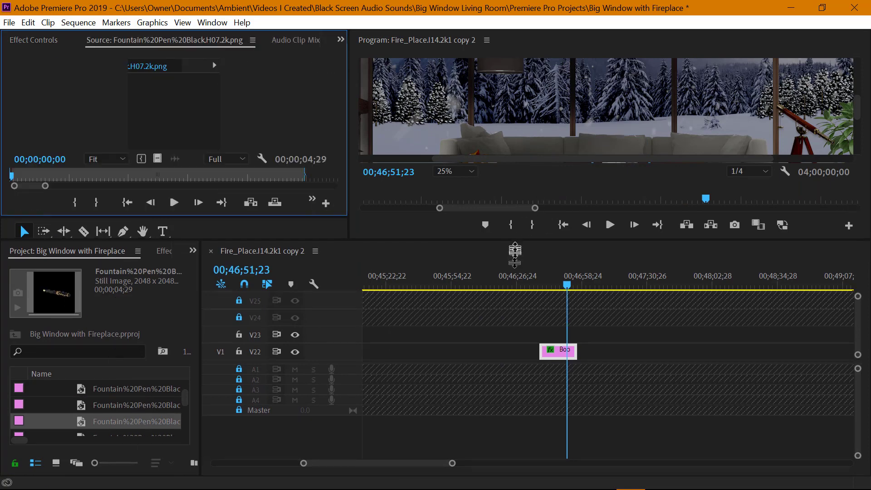
With the program preview at 50%, place the fountain pen on track V23 at the playhead and extend its start about 8 seconds earlier.
left_click_drag(513, 240, 514, 279)
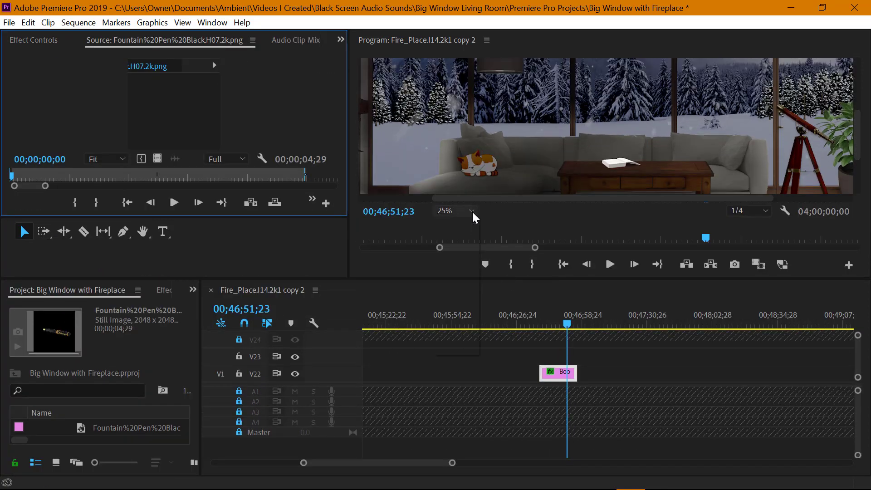
left_click(472, 211)
left_click(454, 248)
left_click_drag(857, 149, 858, 156)
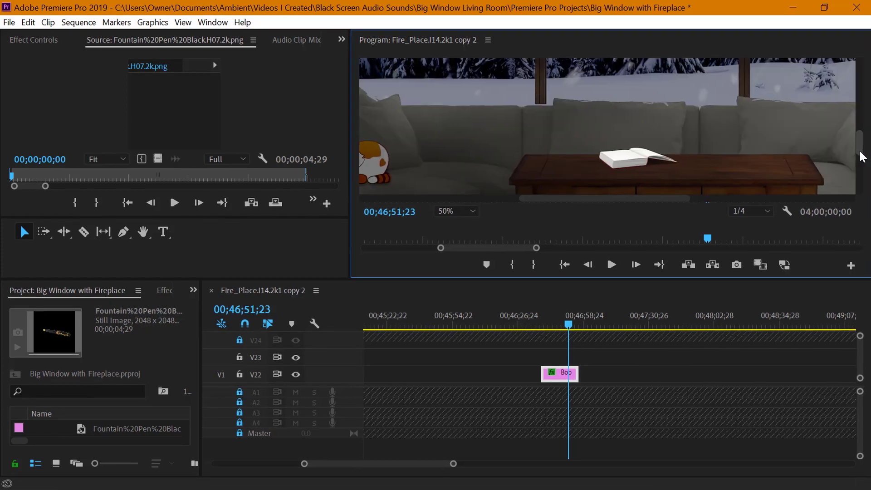
left_click_drag(219, 193, 553, 357)
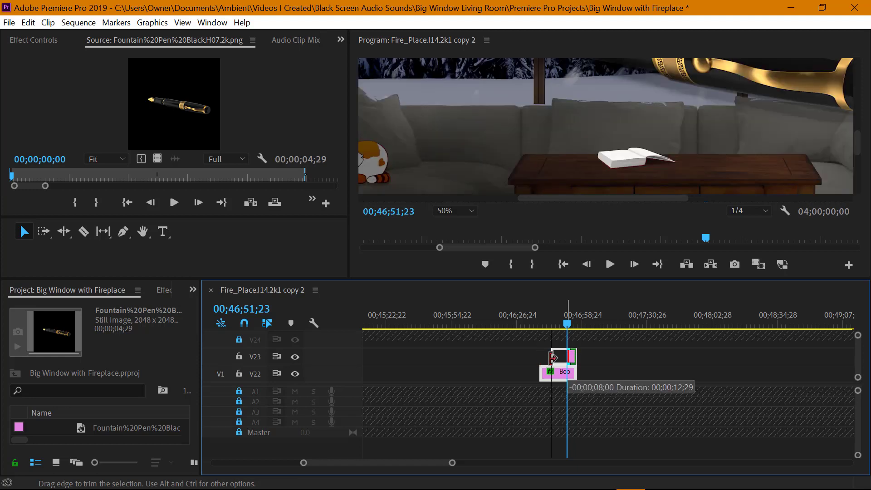
Add a transition at the start of both the book clip and the fountain pen clip.
right_click(542, 376)
left_click(560, 361)
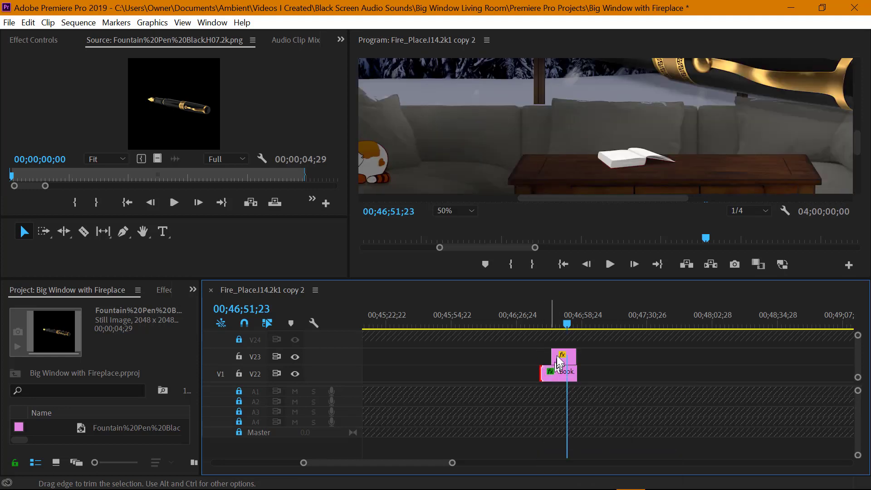
right_click(554, 359)
left_click(600, 452)
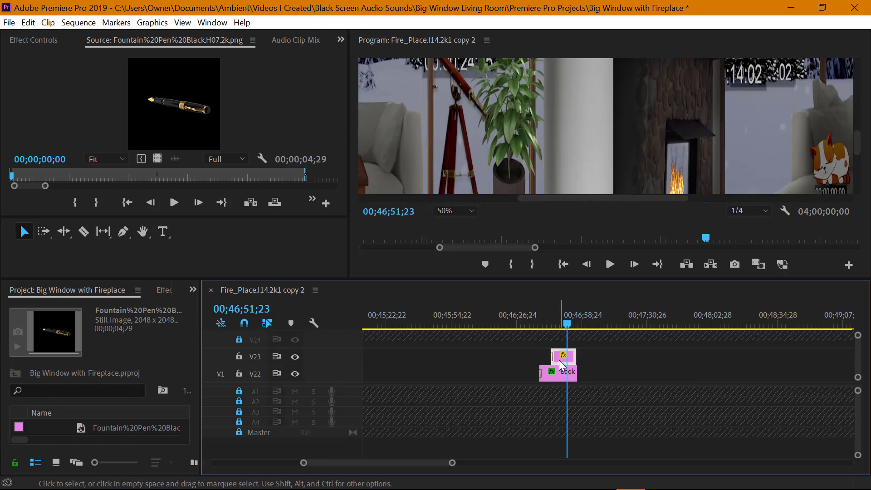
Move the fountain pen to about 2613.0, 1702.5 and set its scale to 48.
left_click(46, 40)
left_click(75, 112)
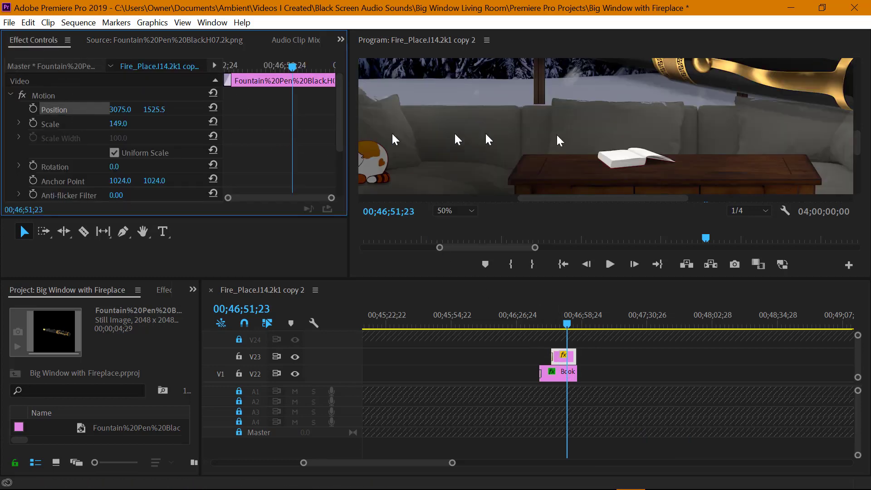
left_click_drag(736, 84, 644, 122)
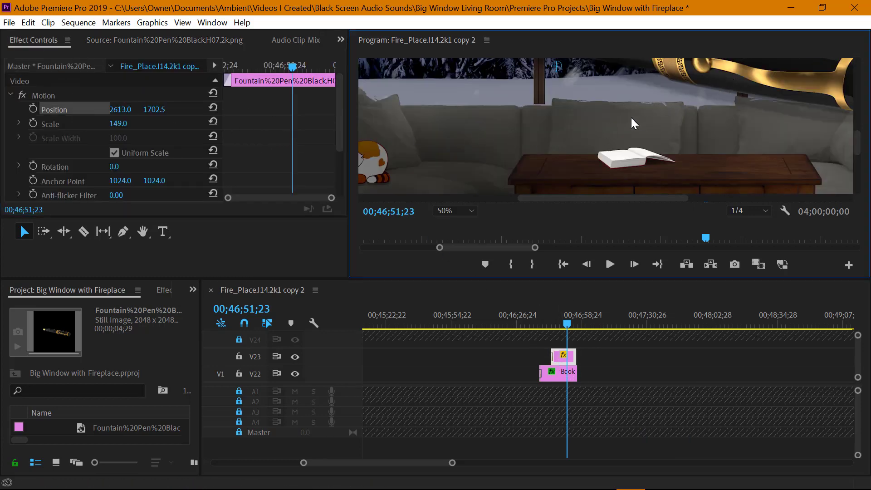
left_click(128, 121)
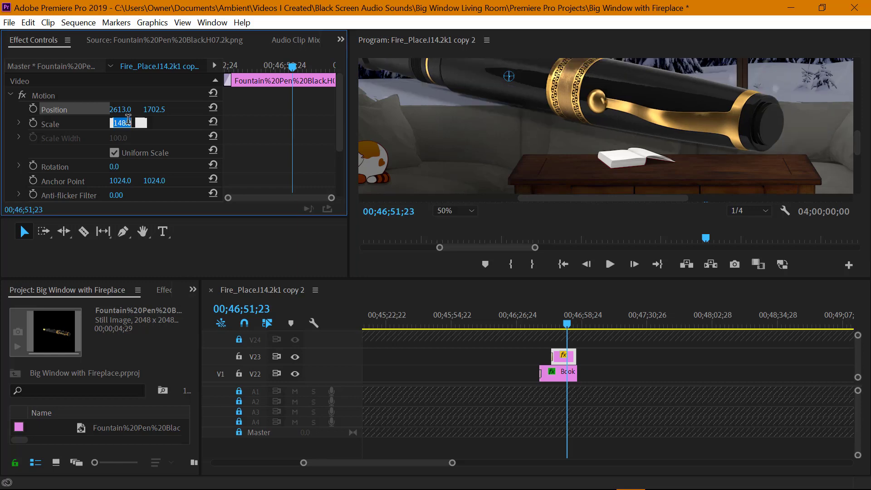
type("80")
key("Return")
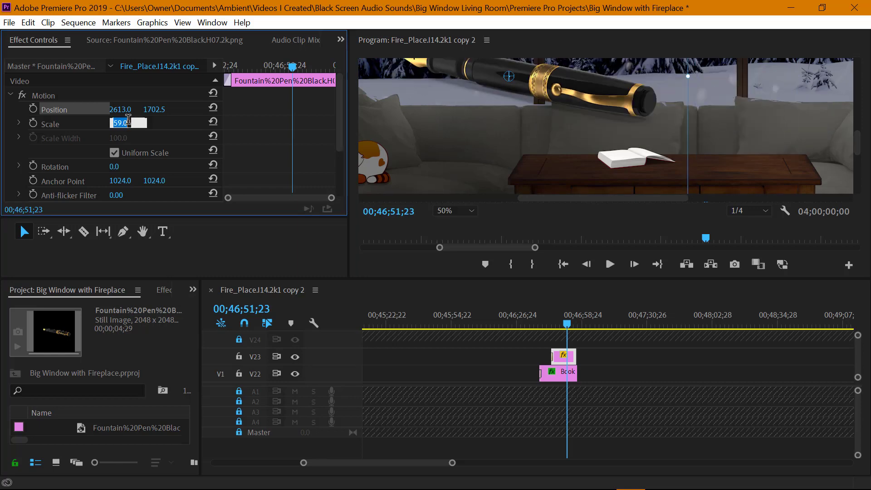
type("48")
key("Return")
Shrink the fountain pen to about 8.7 and position it on the open book at about 3114.0, 2038.5.
left_click_drag(398, 188, 453, 131)
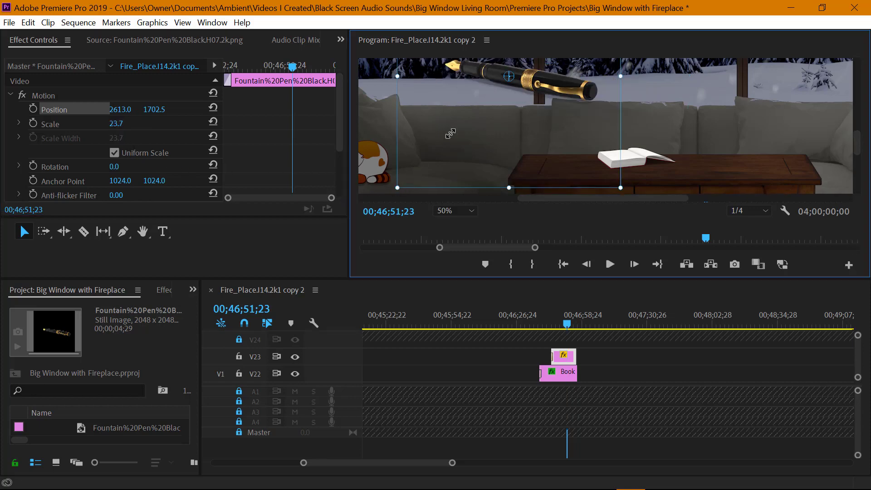
left_click_drag(500, 90, 612, 144)
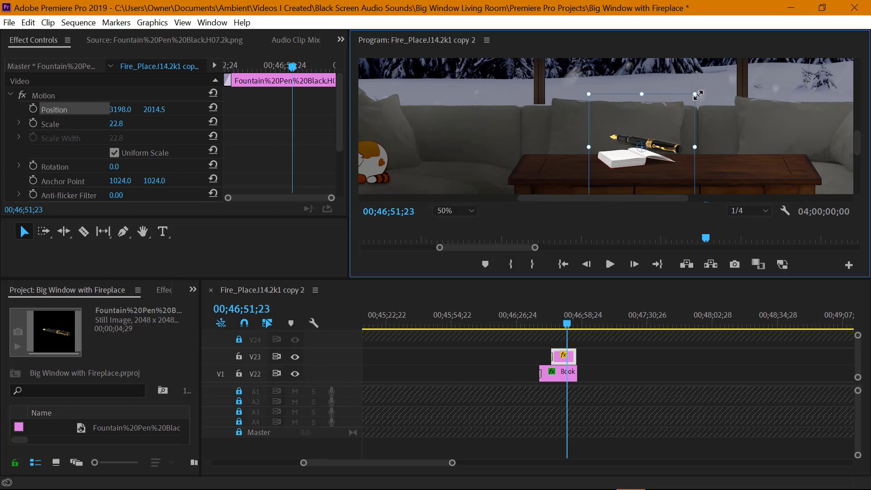
left_click_drag(696, 94, 637, 126)
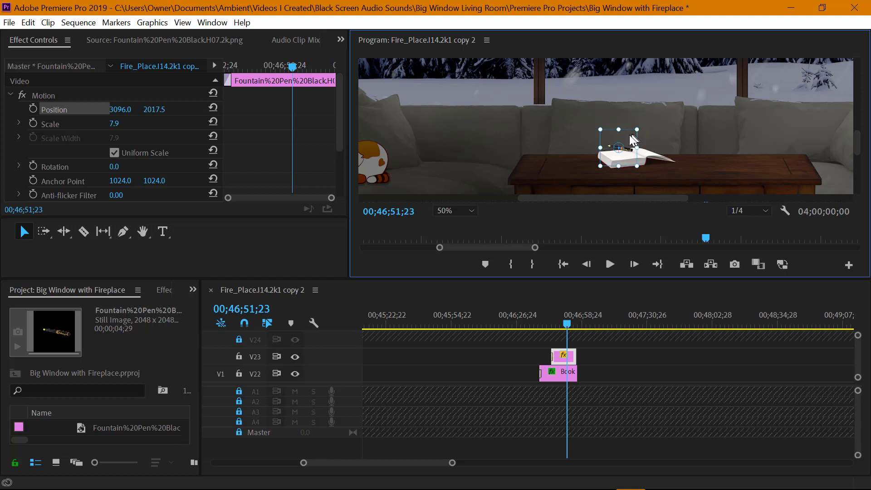
left_click_drag(631, 140, 631, 140)
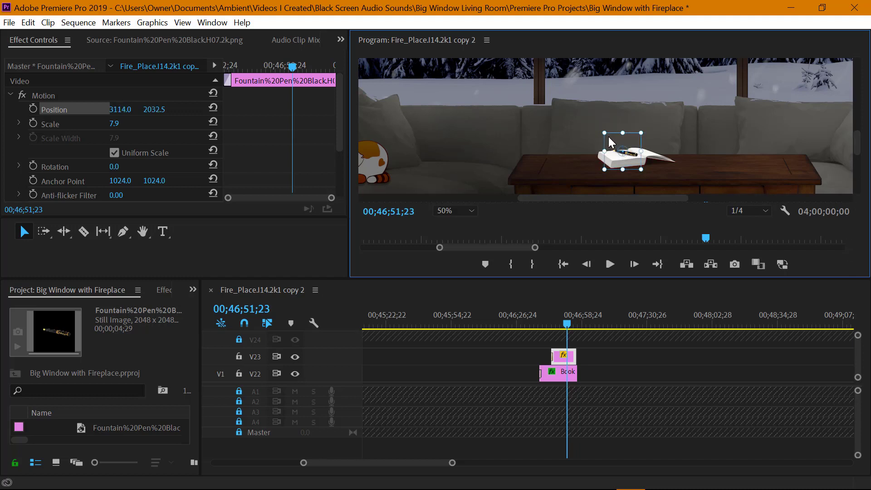
left_click_drag(604, 132, 603, 130)
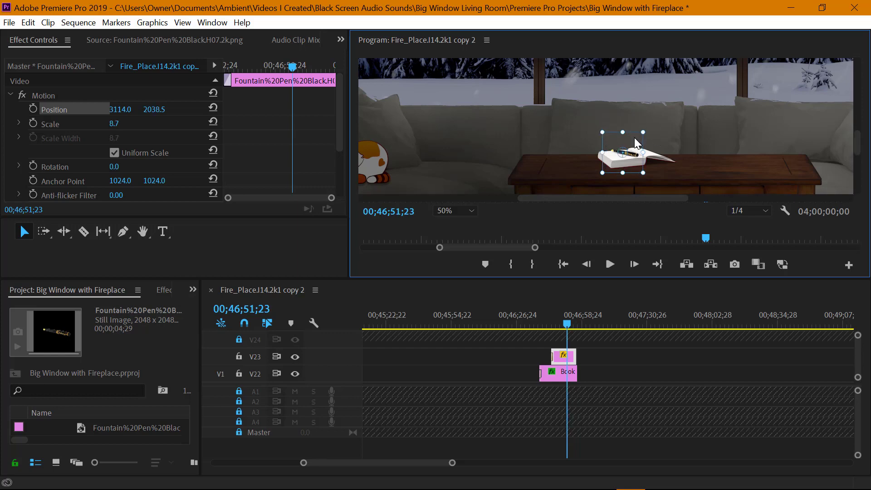
Copy the Brightness & Contrast and Drop Shadow effects from the book clip.
left_click(559, 374)
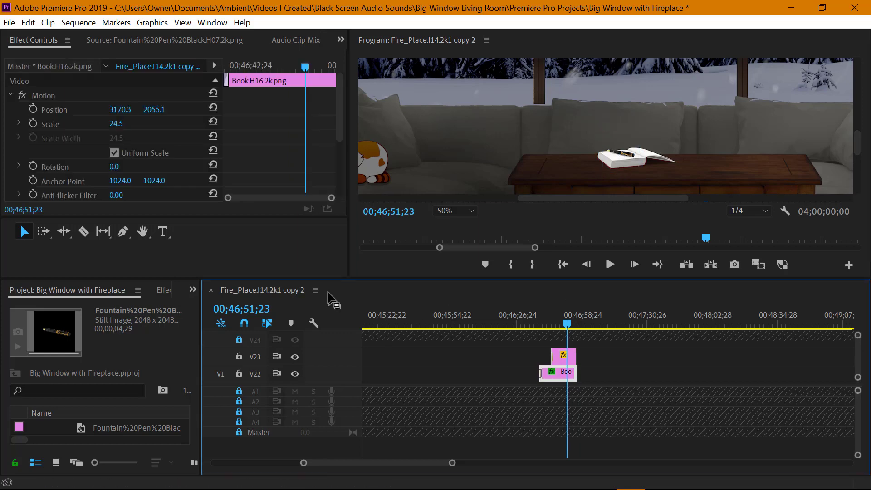
scroll(59, 147, "down", 3)
left_click(59, 152)
left_click(59, 165, "ctrl")
right_click(69, 154)
key("Escape")
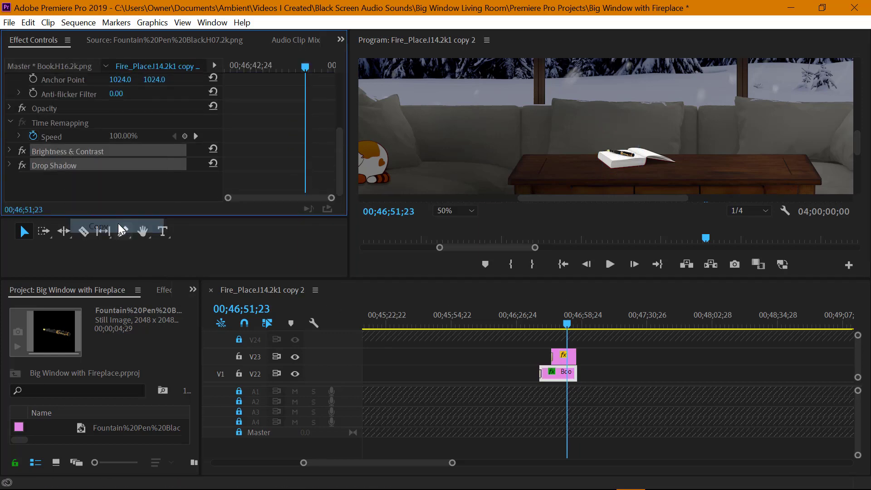
Paste the copied Brightness & Contrast and Drop Shadow effects onto the fountain pen clip.
left_click(562, 359)
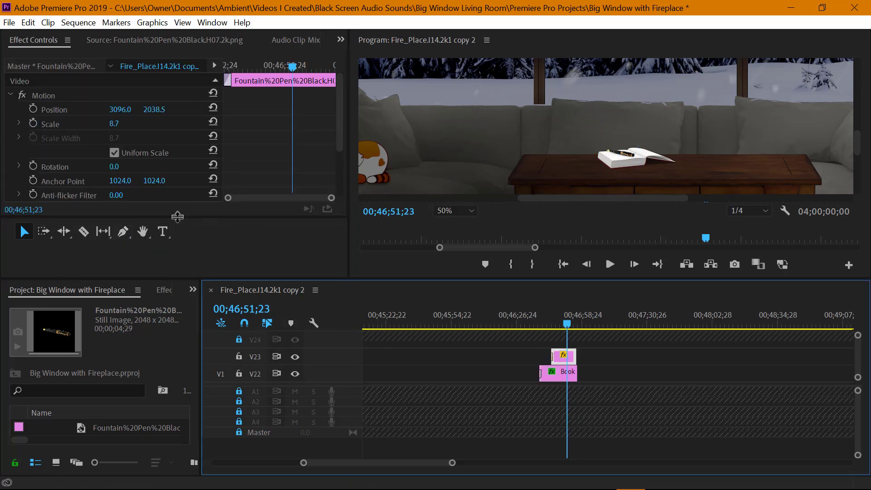
left_click_drag(178, 217, 177, 256)
scroll(160, 193, "down", 2)
left_click(131, 227)
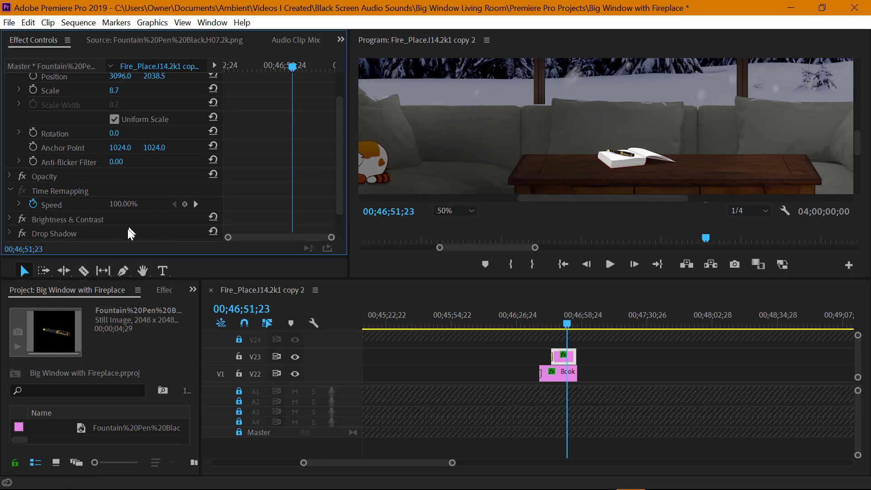
Darken the book clip by lowering the brightness in its Brightness & Contrast effect.
left_click(563, 377)
scroll(181, 166, "down", 1)
left_click(10, 190)
scroll(18, 195, "down", 1)
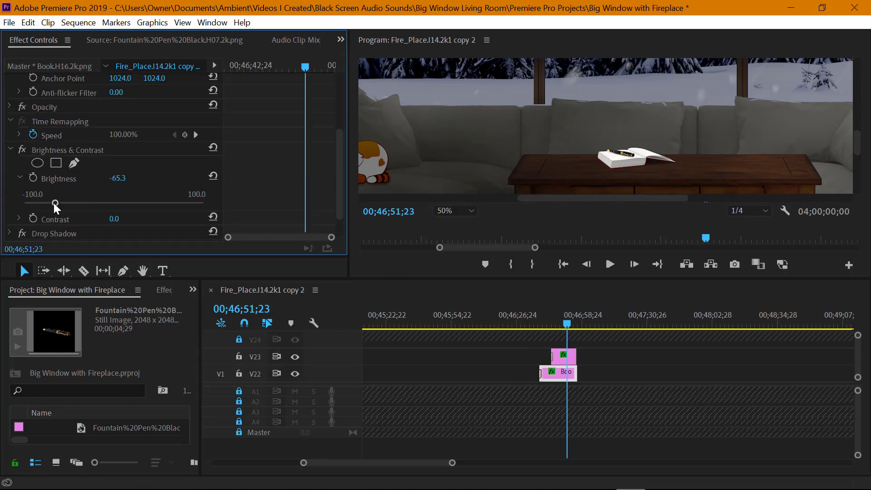
left_click_drag(53, 203, 42, 203)
Set the direction of the book clip's drop shadow to about 177.7°.
scroll(14, 200, "down", 1)
left_click(9, 204)
scroll(39, 155, "down", 3)
left_click(19, 146)
scroll(55, 186, "down", 1)
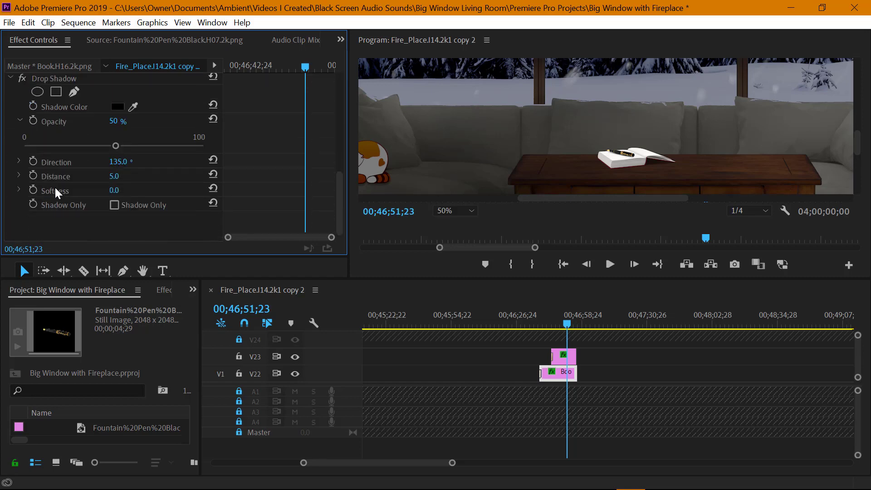
left_click(19, 159)
scroll(117, 166, "down", 1)
left_click(117, 170)
Set the book clip's drop shadow distance to about 28.5 and its opacity to about 38%.
left_click(19, 176)
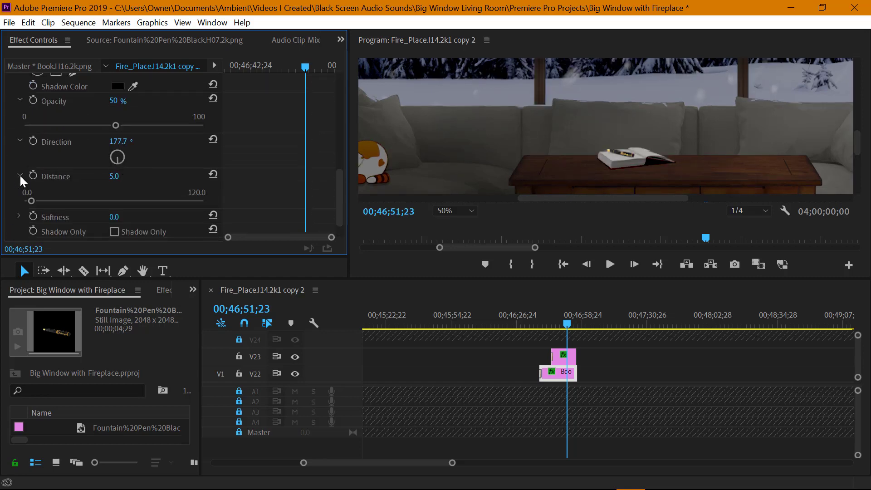
left_click(43, 201)
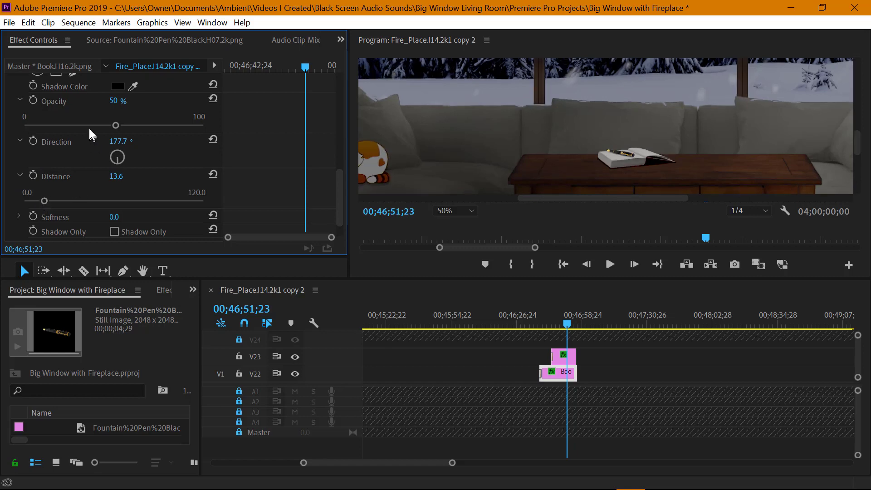
left_click(85, 125)
left_click(59, 124)
left_click(66, 201)
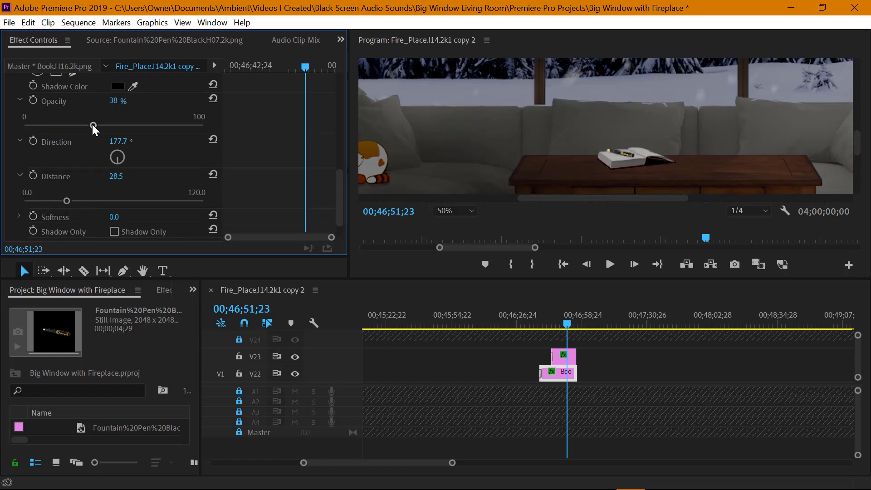
Set the fountain pen clip's brightness to about -69.8.
left_click(563, 357)
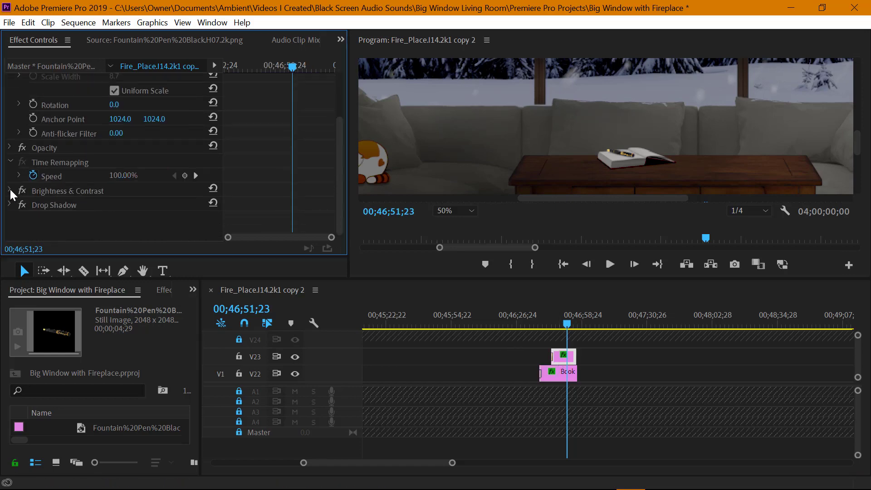
left_click(10, 190)
scroll(14, 190, "down", 2)
left_click(20, 177)
left_click_drag(66, 202, 51, 202)
scroll(68, 200, "down", 1)
Set the direction of the fountain pen clip's drop shadow to about 182.6° and reveal the shadow's distance setting.
left_click(10, 204)
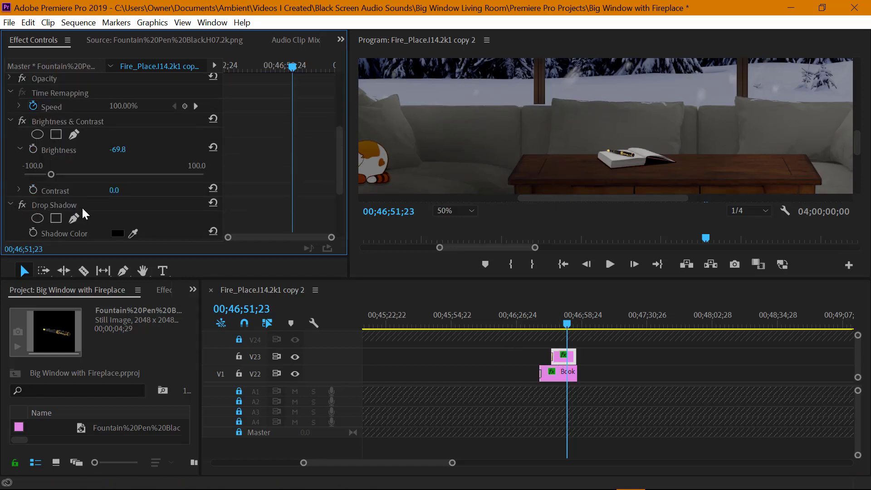
scroll(82, 209, "down", 3)
left_click(19, 146)
left_click(19, 188)
scroll(27, 191, "down", 3)
left_click_drag(117, 163, 116, 200)
left_click(19, 182)
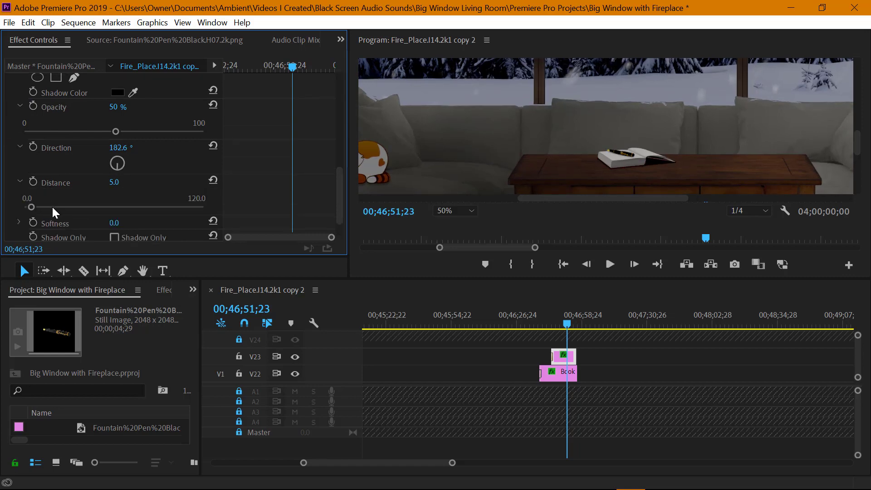
Magnify the program preview to 75% and inspect the shadows and brightness of the book and pen.
left_click(472, 210)
left_click(454, 279)
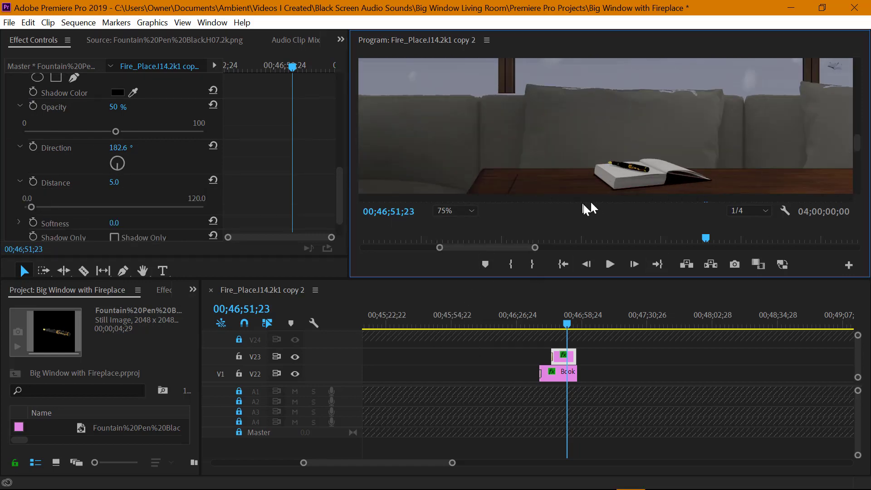
scroll(109, 222, "down", 1)
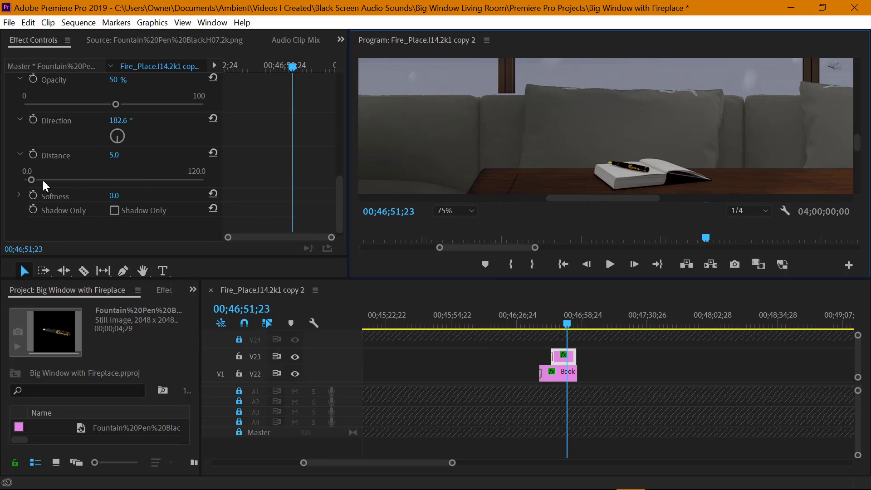
scroll(169, 211, "up", 4)
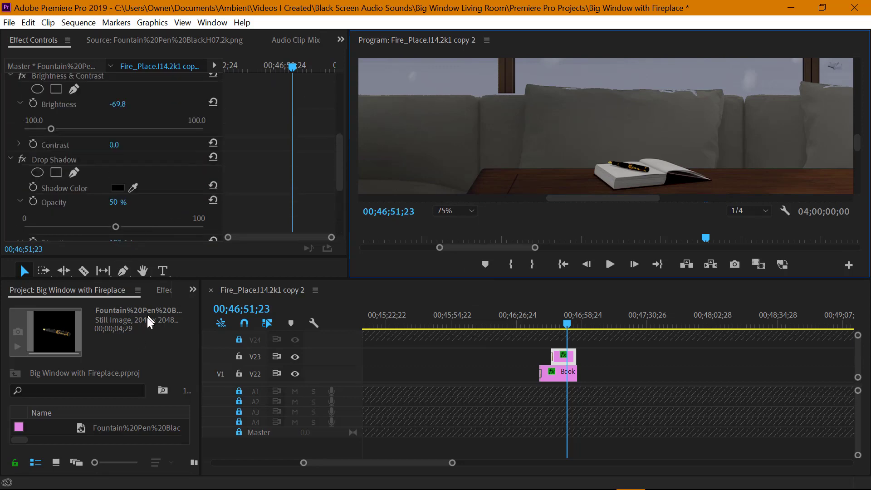
Extend the book clip to about 00;47;35 and the fountain pen clip to about 00;47;14.
left_click_drag(130, 279, 130, 231)
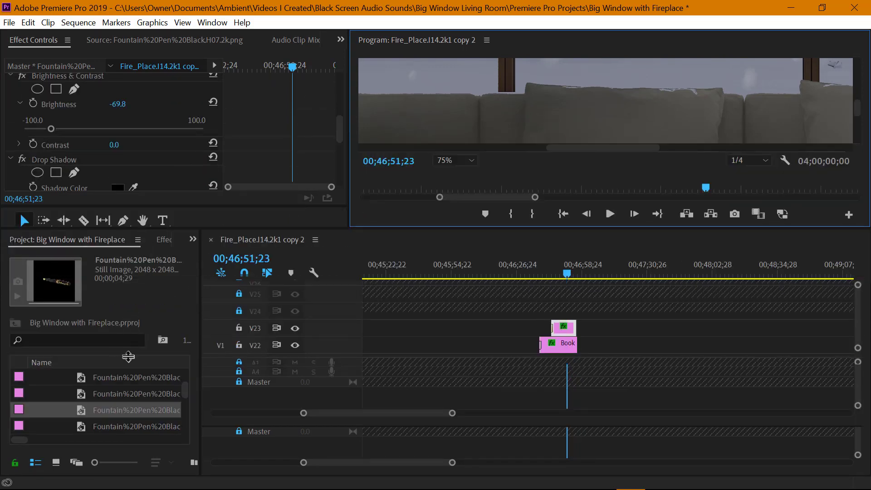
left_click_drag(573, 345, 657, 348)
left_click_drag(611, 329, 614, 328)
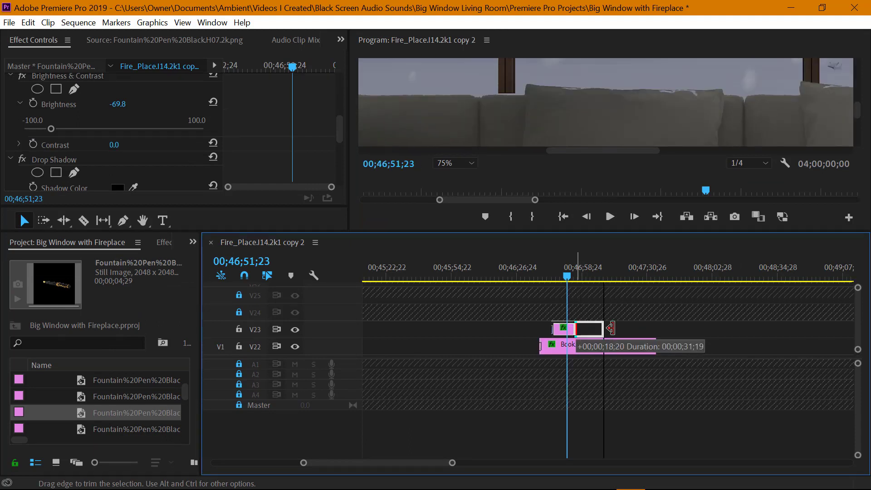
Load the Fountain%20Pen%20Black.H03.2k.png image into the source monitor.
left_click(145, 379)
double_click(62, 283)
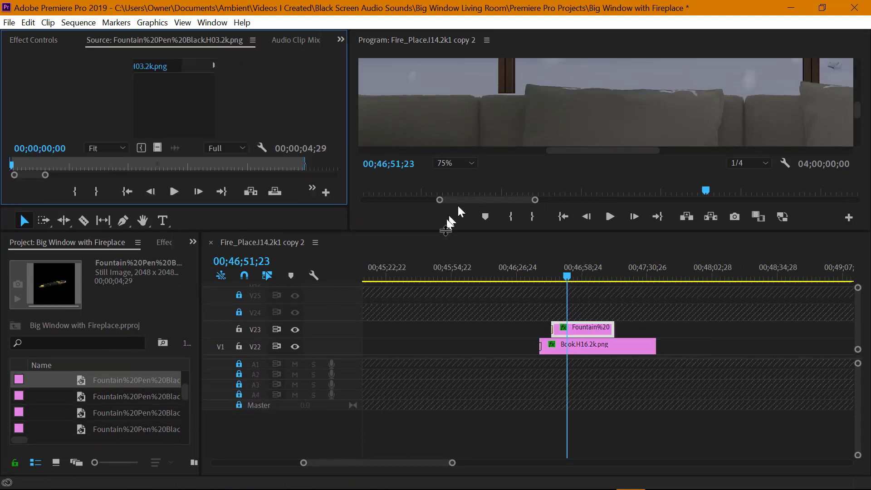
left_click_drag(417, 232, 417, 280)
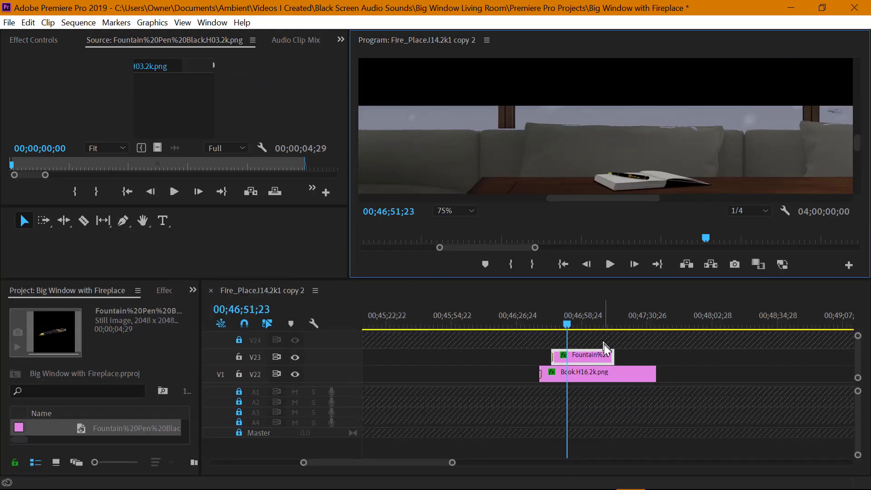
Lengthen the book clip to about 00;48;00 and the fountain pen clip to about 00;47;57.
left_click_drag(615, 358, 707, 373)
left_click(637, 323)
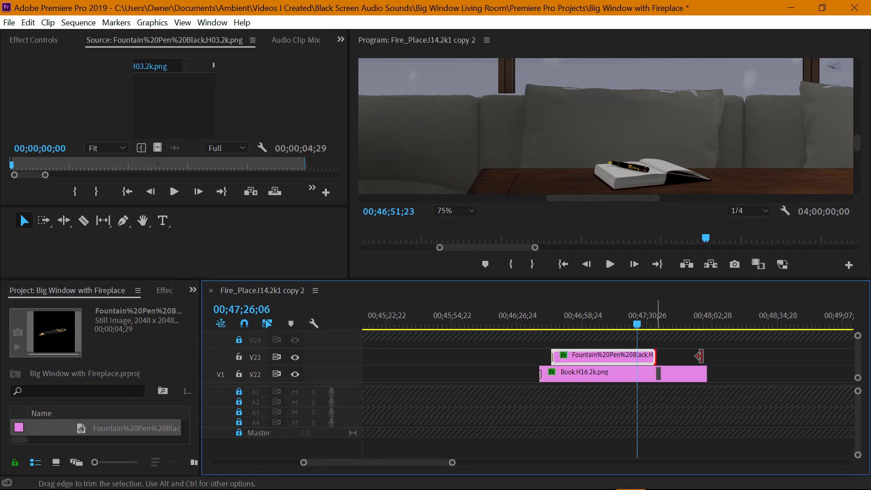
left_click_drag(655, 355, 697, 356)
Split the fountain pen clip at 00;47;31;06 and replace its second part with the pen image from the source monitor.
left_click_drag(637, 324, 648, 324)
key("c")
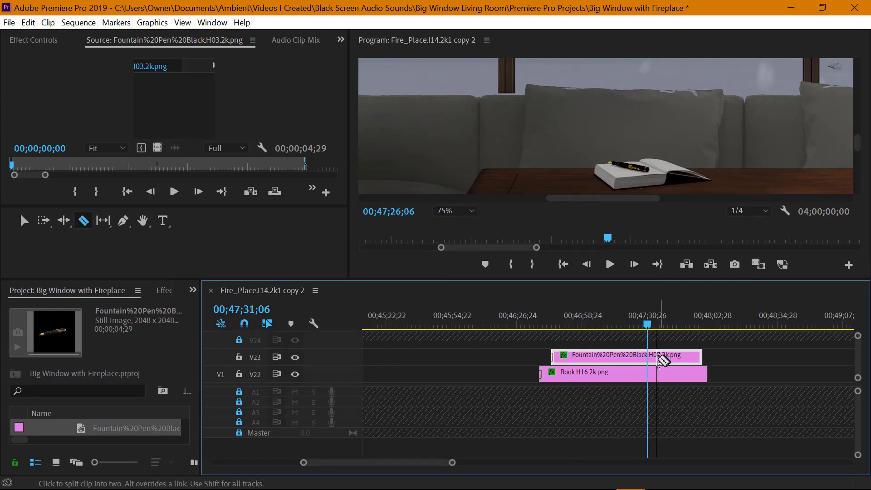
left_click(650, 358)
key("v")
right_click(644, 356)
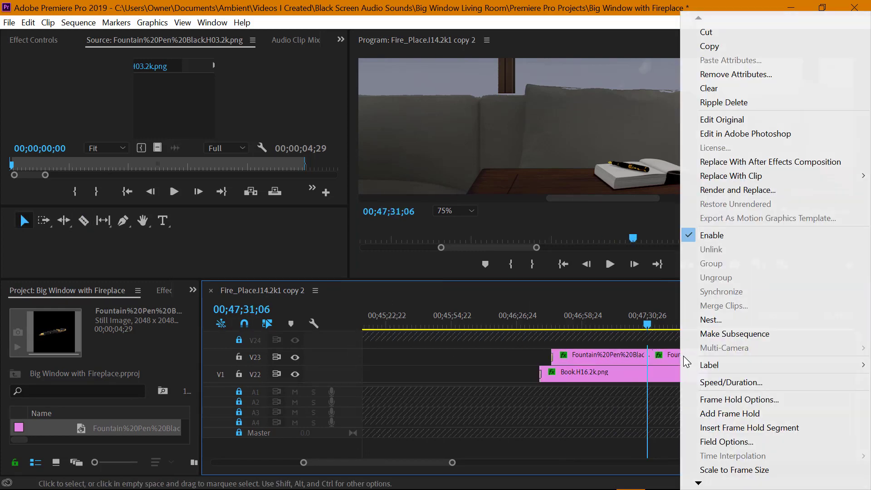
left_click(644, 178)
Compare the pen's appearance before and after the cut on the timeline.
left_click(666, 324)
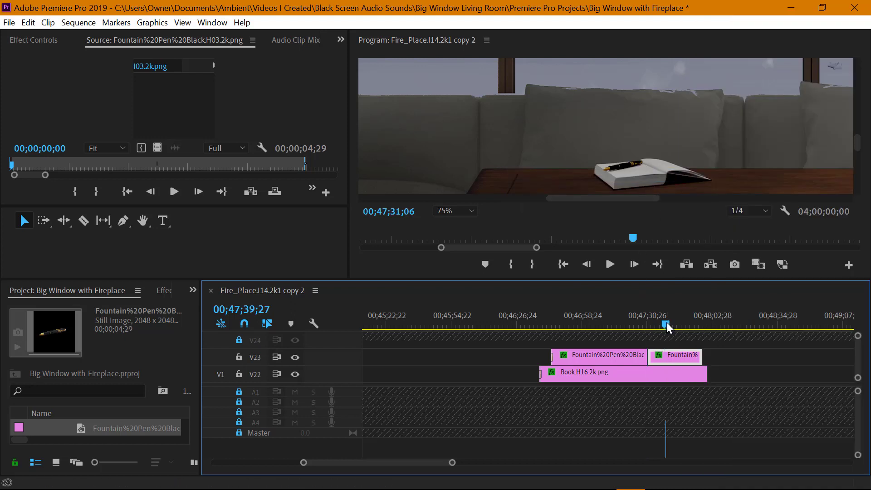
left_click(147, 429)
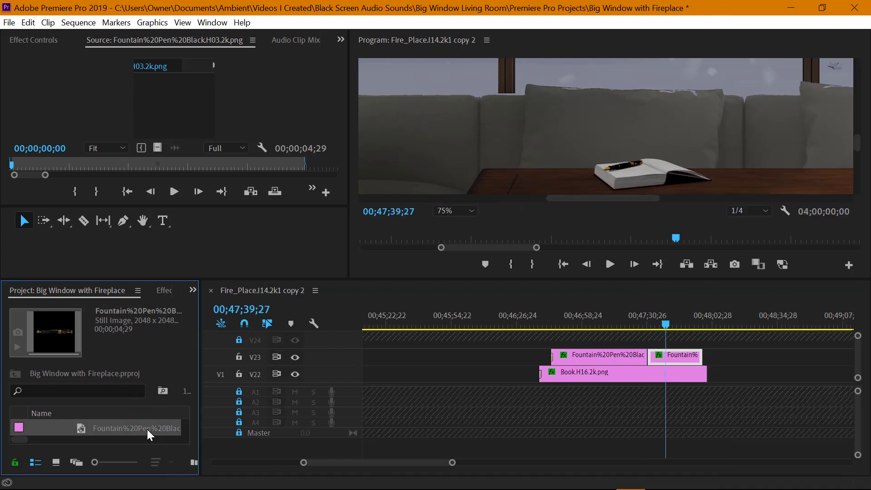
left_click(616, 325)
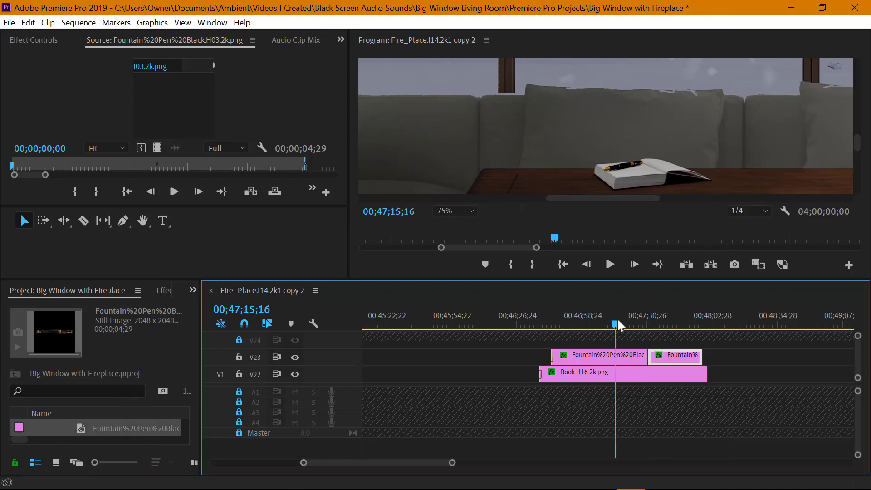
left_click(667, 325)
Extend the second fountain pen clip to about 50 seconds and split it near the end of the book clip.
left_click_drag(747, 355, 748, 356)
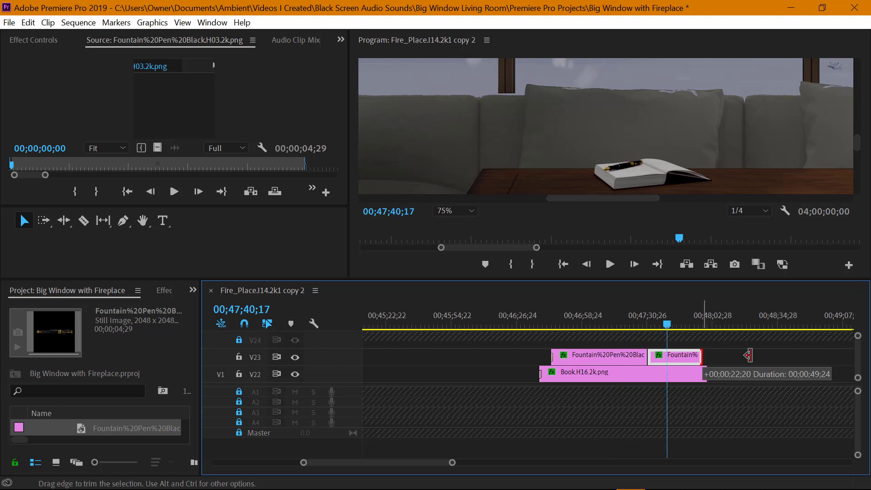
left_click(703, 325)
key("c")
right_click(707, 356)
left_click(670, 305)
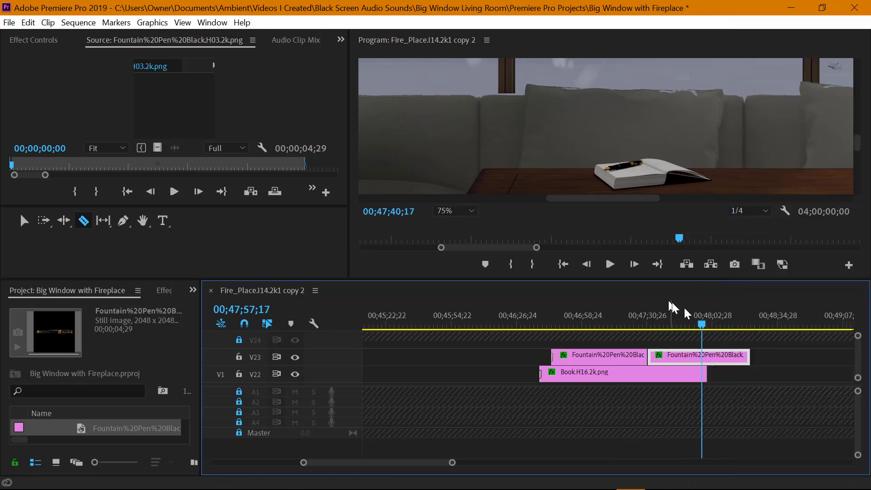
left_click(708, 356)
key("v")
left_click(721, 358)
left_click(715, 325)
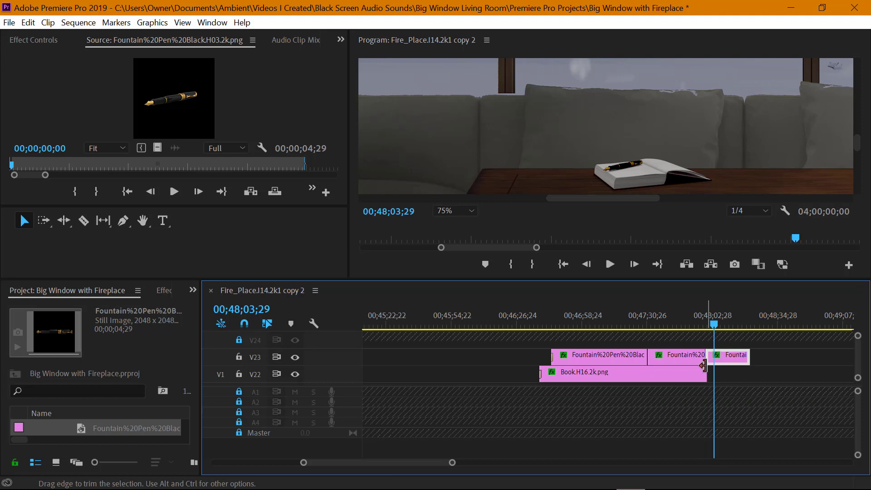
Load Book.H08.2k.png into the source monitor and extend the book clip to the end of the last pen clip.
scroll(120, 431, "up", 3)
left_click(128, 429)
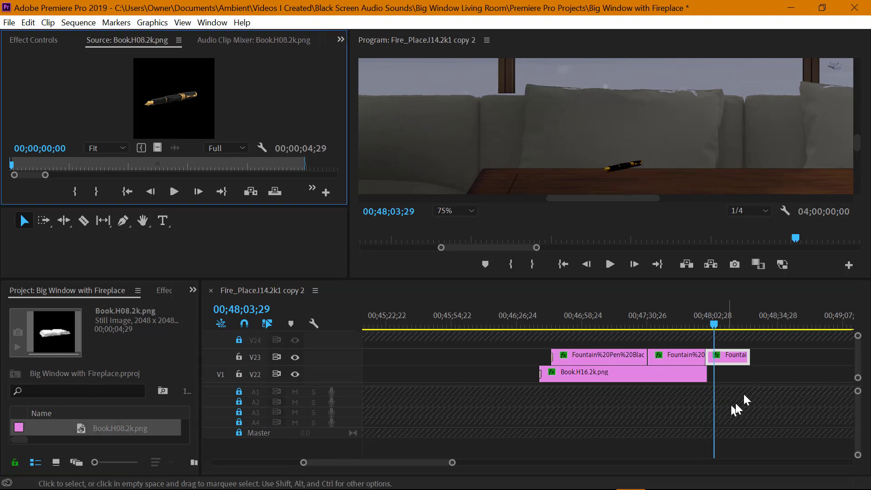
left_click_drag(709, 373, 757, 372)
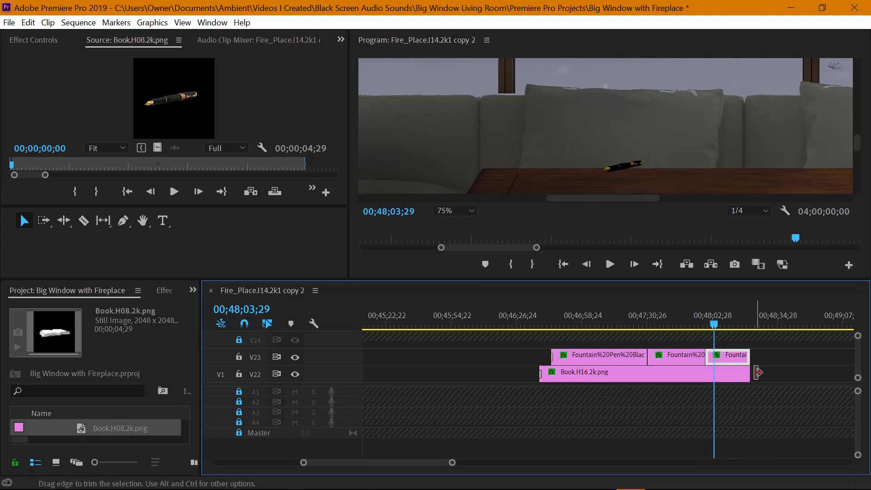
Replace the book section after about 00;48;04 with Book.H08.2k.png from the source monitor and preview it.
right_click(718, 374)
mouse_move(769, 176)
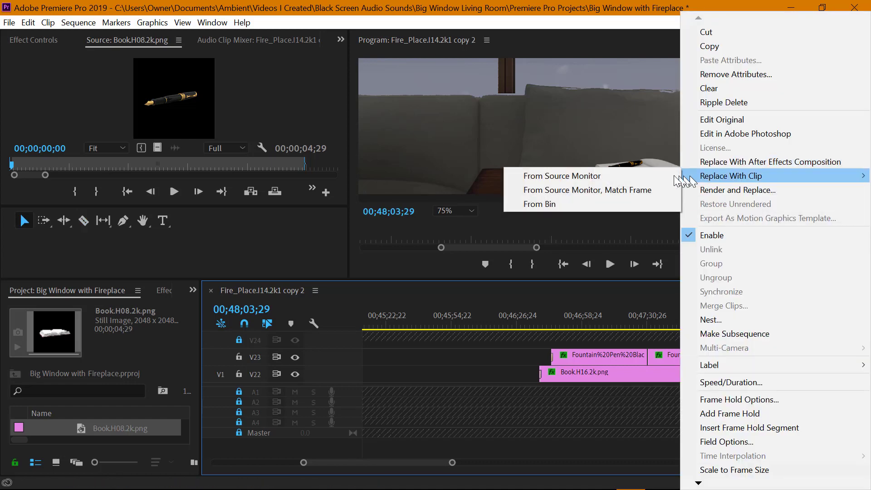
left_click(554, 176)
left_click(728, 326)
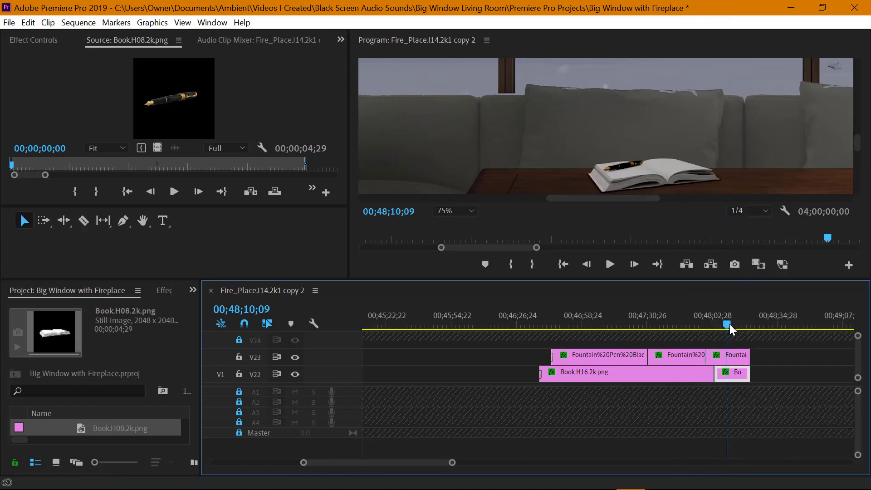
mouse_move(730, 325)
left_mouse_down()
mouse_move(681, 325)
mouse_move(733, 326)
left_mouse_up()
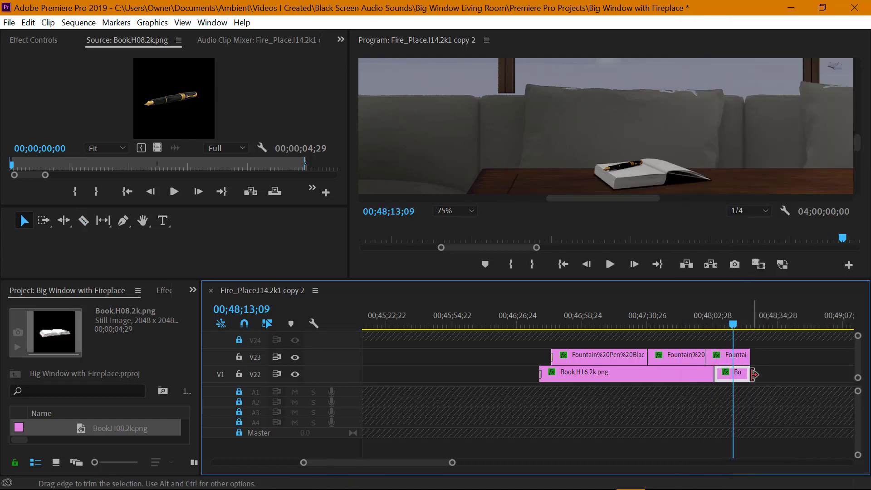
Lengthen the Book.H08.2k.png clip and apply the default transition at the cut between the two book clips.
left_click_drag(719, 377, 719, 377)
right_click(716, 377)
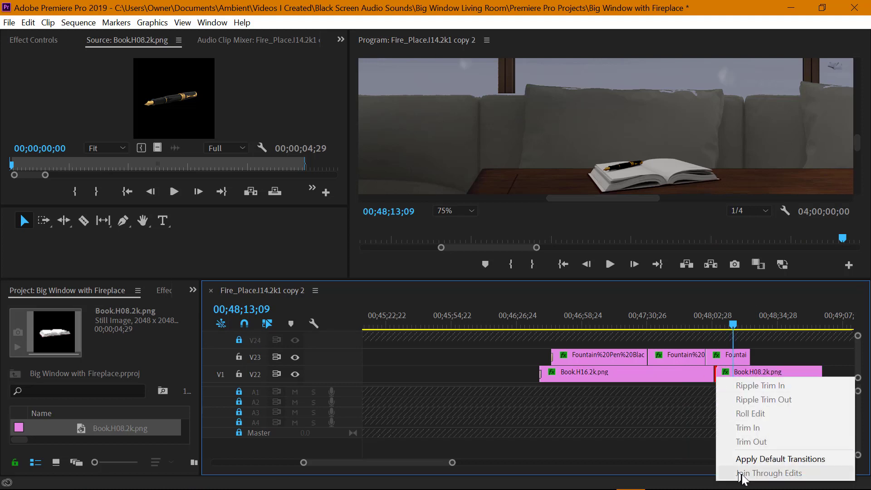
left_click(743, 460)
left_click(715, 326)
left_click(716, 330)
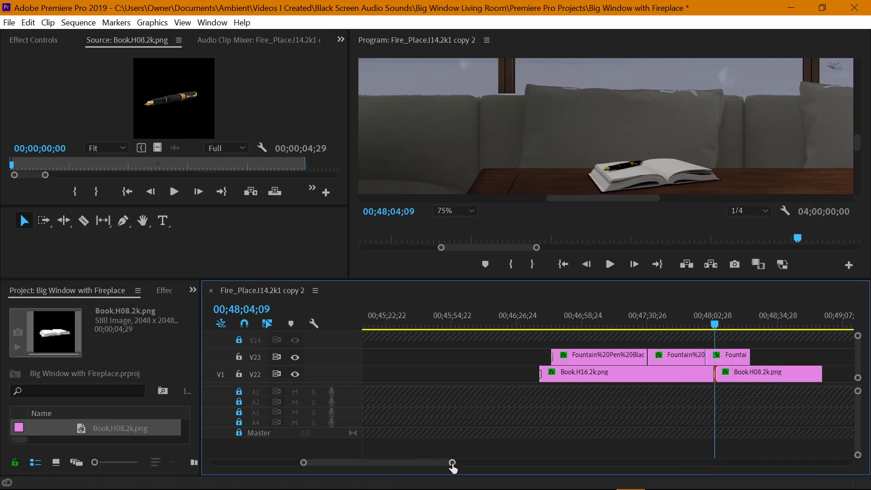
Find Fountain%20Pen%20Black.H07.2k.png in the project and load it into the source monitor.
mouse_move(453, 463)
left_mouse_down()
mouse_move(389, 463)
mouse_move(479, 465)
mouse_move(468, 469)
left_mouse_up()
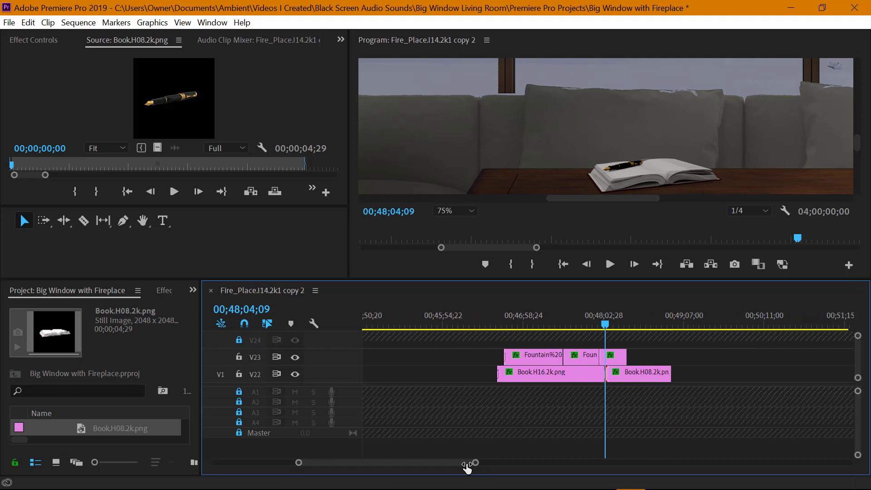
left_click(583, 325)
scroll(122, 426, "down", 1)
left_click(122, 427)
scroll(121, 429, "down", 1)
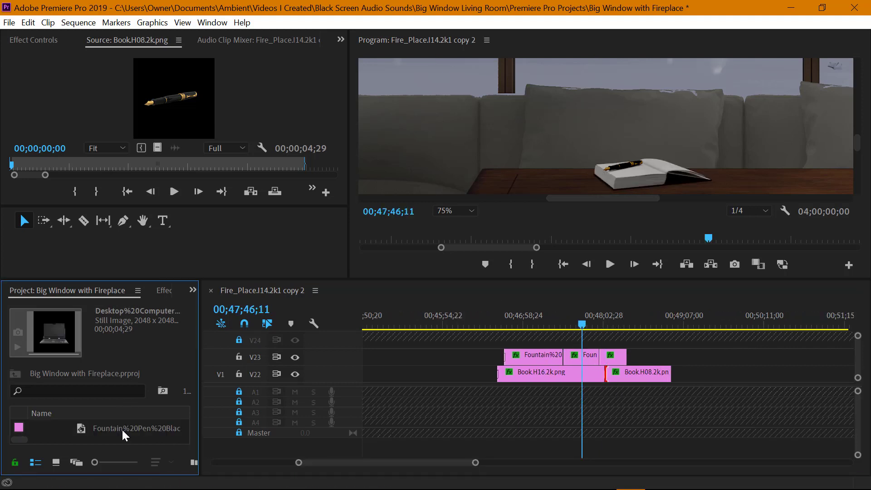
left_click(122, 429)
scroll(123, 430, "down", 1)
left_click(123, 432)
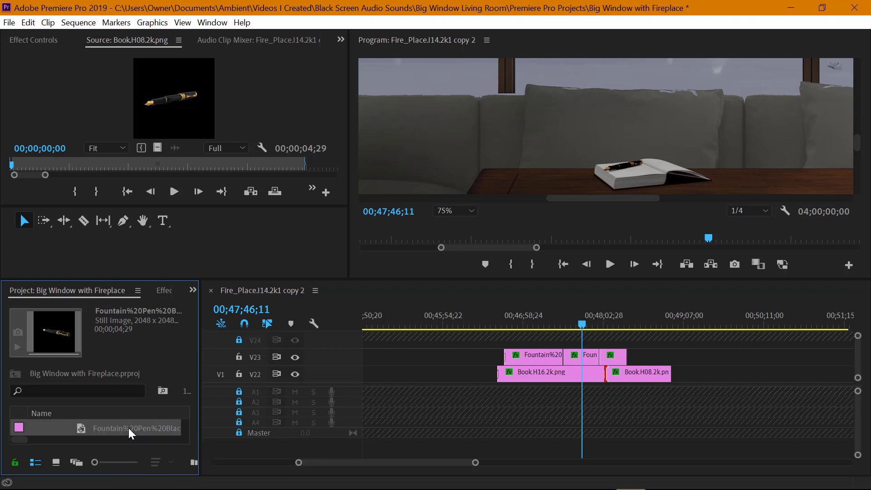
left_click(532, 325)
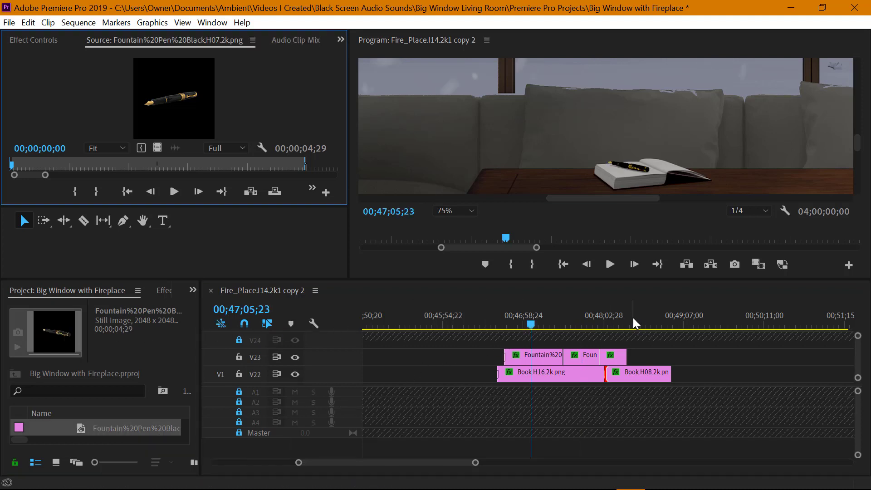
Lengthen the Book.H08.2k.png clip and extend the last fountain pen clip to about 00;49;38.
left_click(613, 324)
left_click_drag(629, 358, 745, 367)
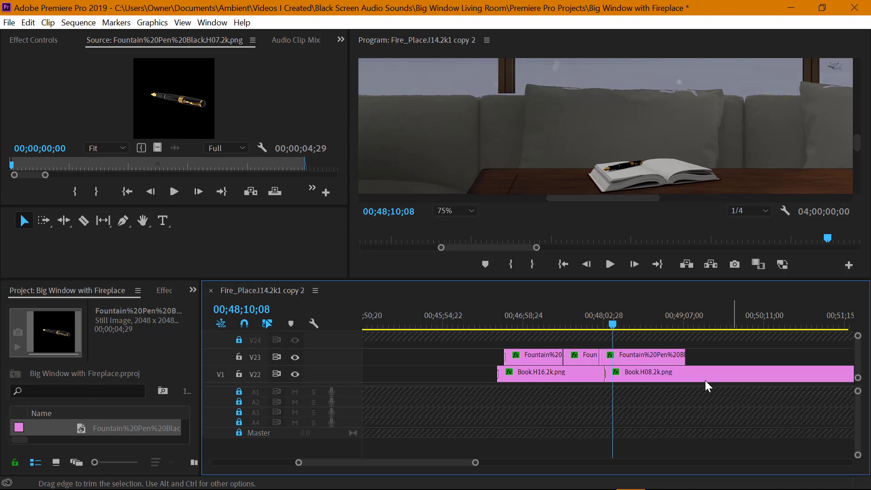
left_click_drag(688, 357, 728, 357)
Replace the last fountain pen clip with Fountain%20Pen%20Black.H07.2k.png from the source monitor and preview it.
left_click(597, 324)
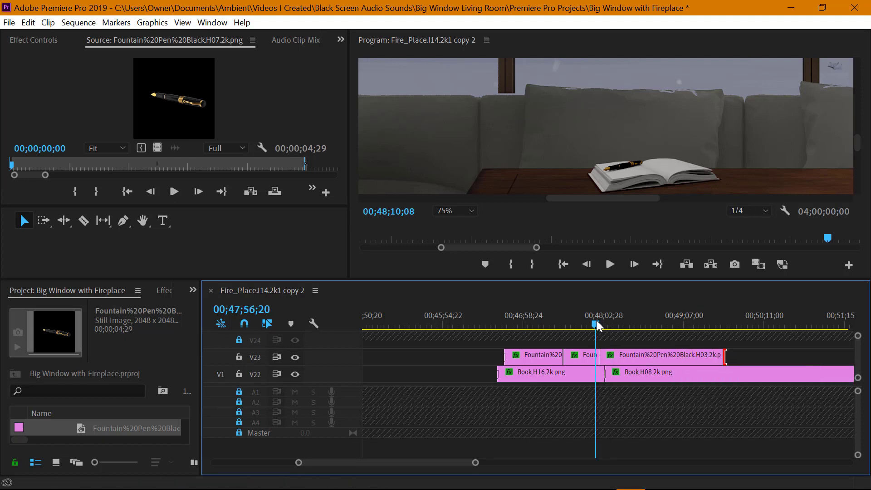
left_click(630, 355)
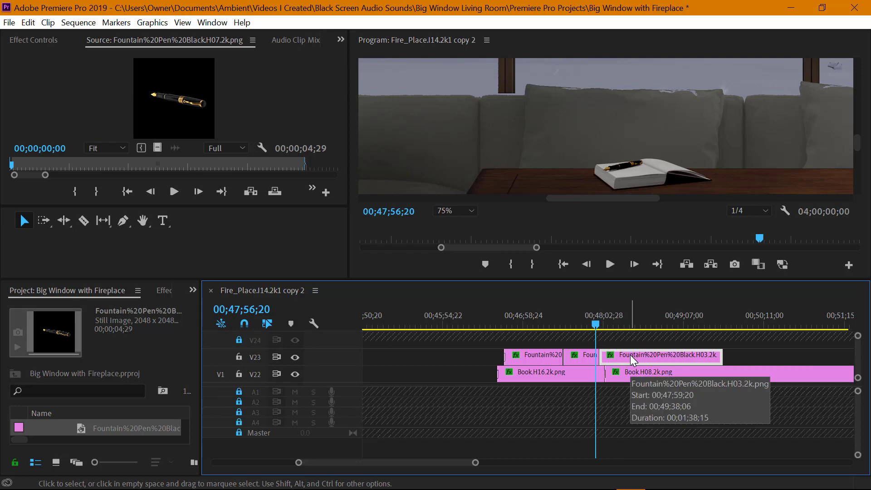
right_click(631, 355)
mouse_move(674, 175)
left_click(590, 171)
left_click(636, 324)
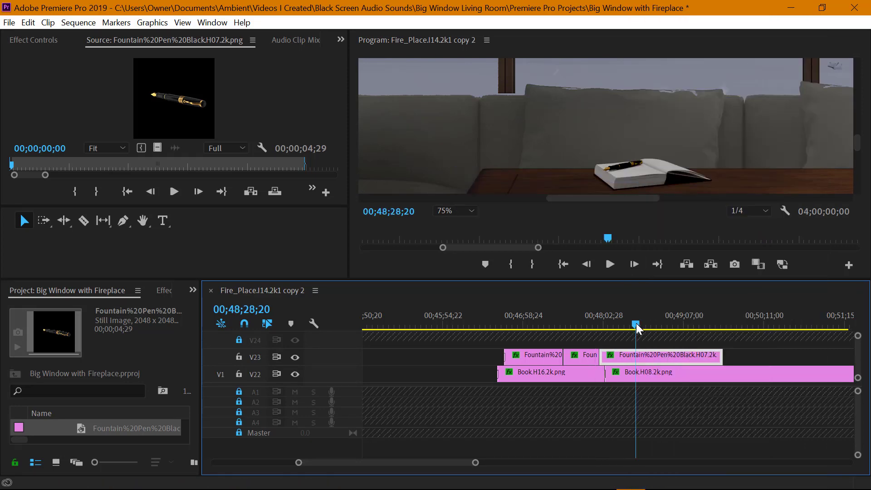
Move the pen in the last pen clip off the book onto the table beside it, at position about 2904, 2076.5.
left_click(33, 40)
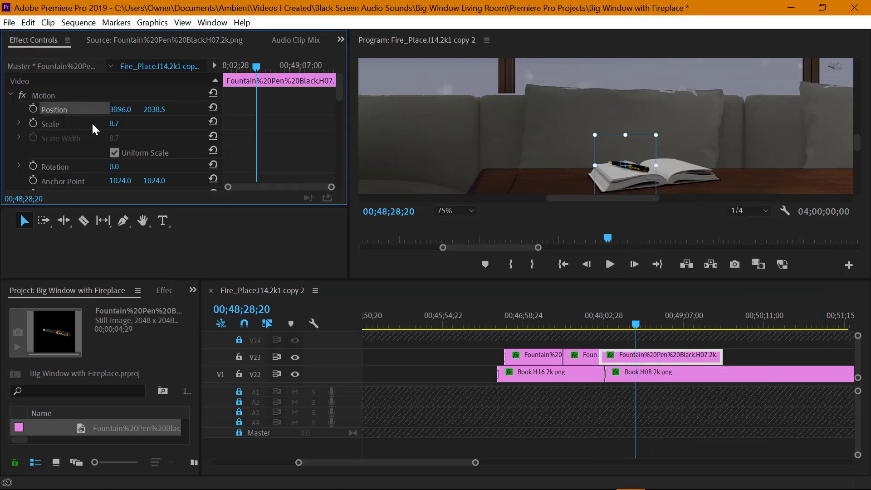
left_click_drag(616, 150, 548, 162)
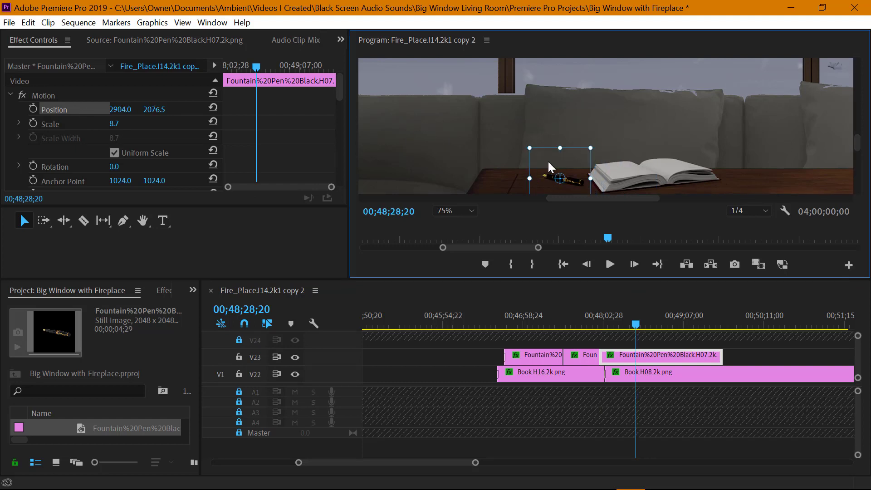
left_click_drag(859, 144, 859, 148)
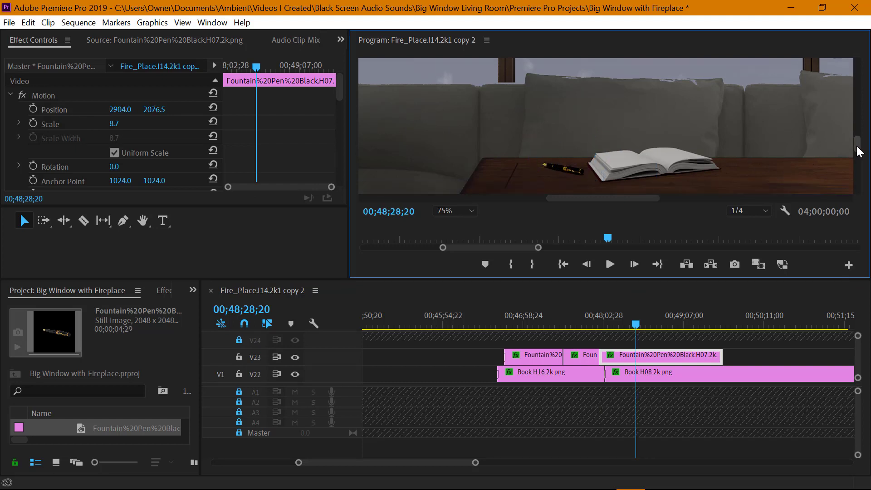
Lower the book in the Book.H08.2k.png clip on the table to position about 3170.3, 2077.1.
left_click(662, 376)
left_click(79, 111)
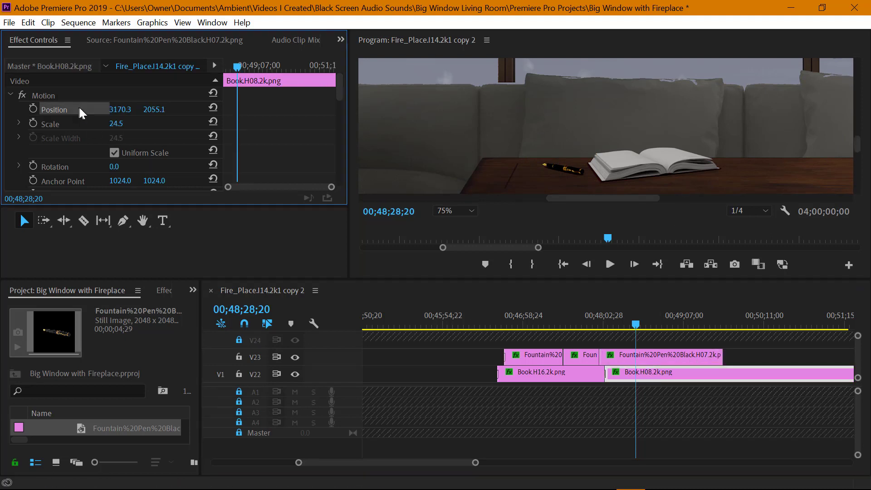
left_click_drag(701, 125, 702, 134)
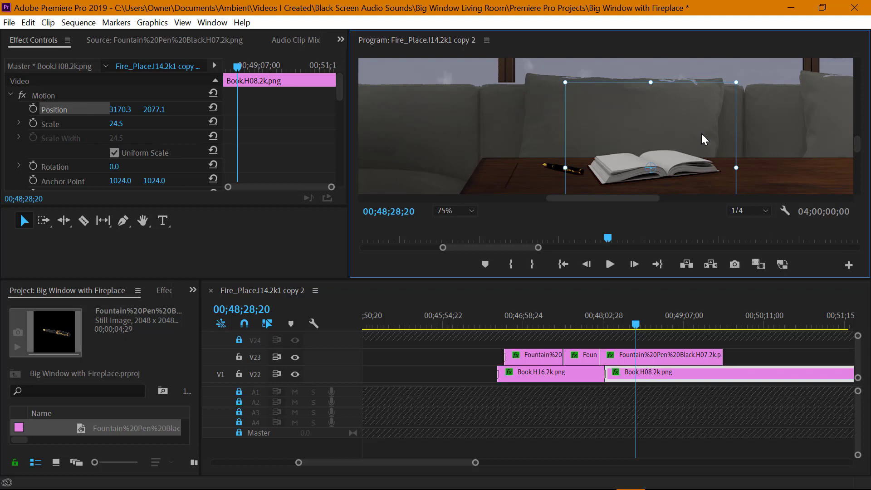
Lower the book in the Book.H16.2k.png clip to position about 3172.3, 2077.1 and preview it.
left_click(586, 323)
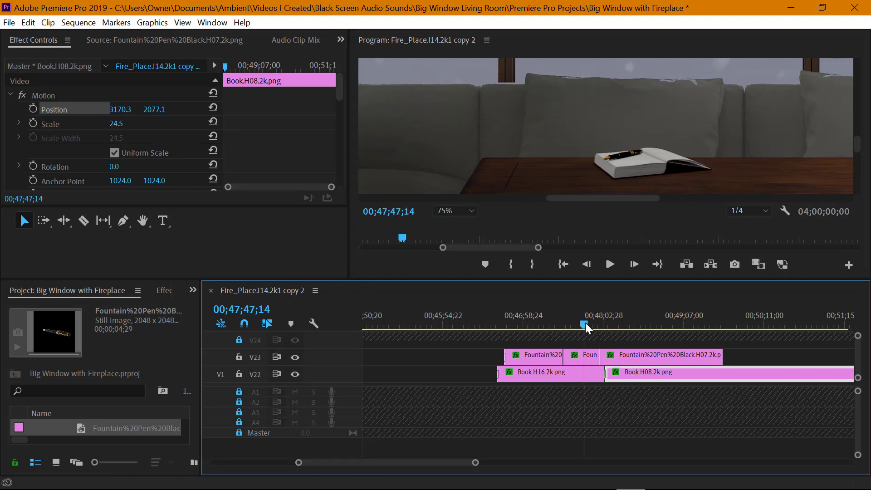
left_click(589, 370)
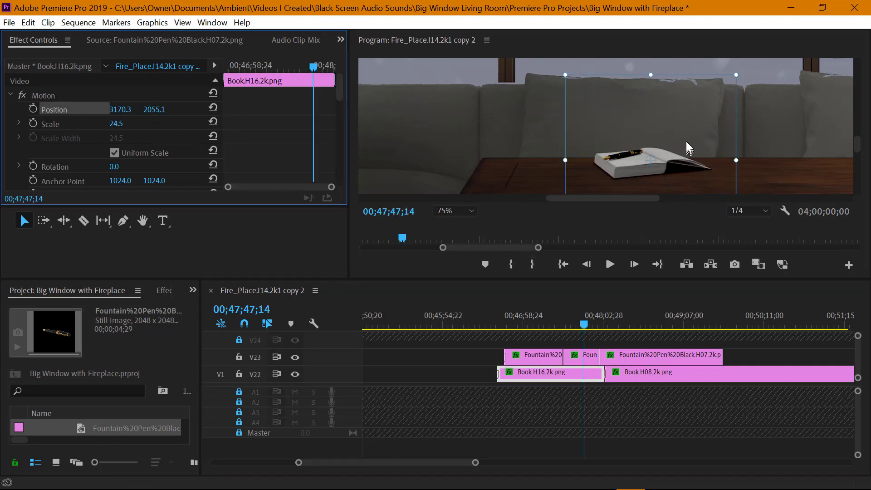
left_click_drag(688, 149, 689, 156)
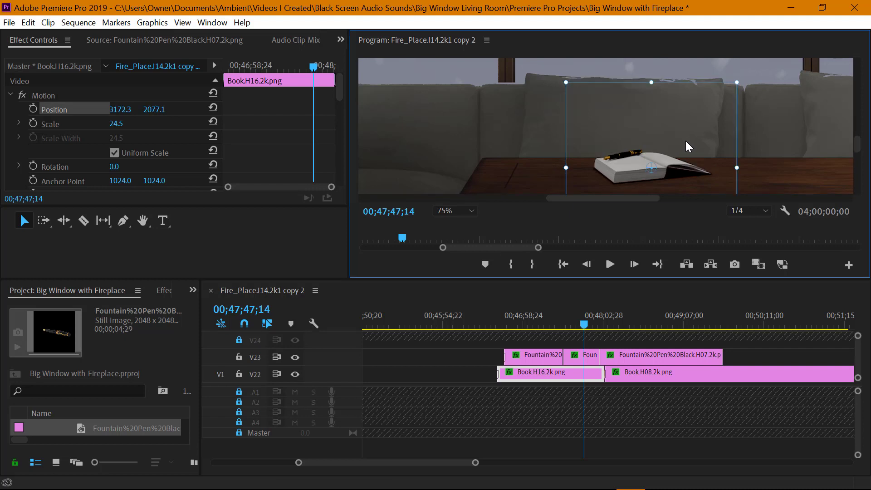
left_click(652, 322)
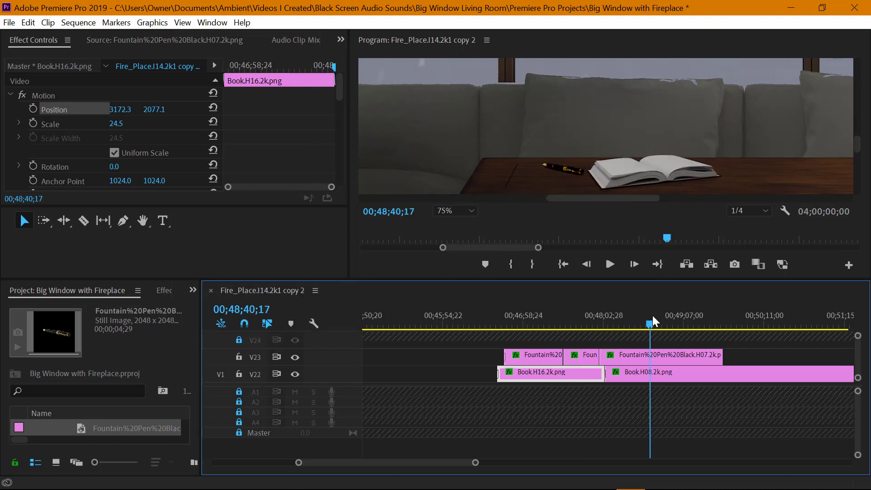
Lower the pen in the first fountain pen clip onto the book, at position about 3094, 2066.5.
left_click(546, 318)
left_click(540, 354)
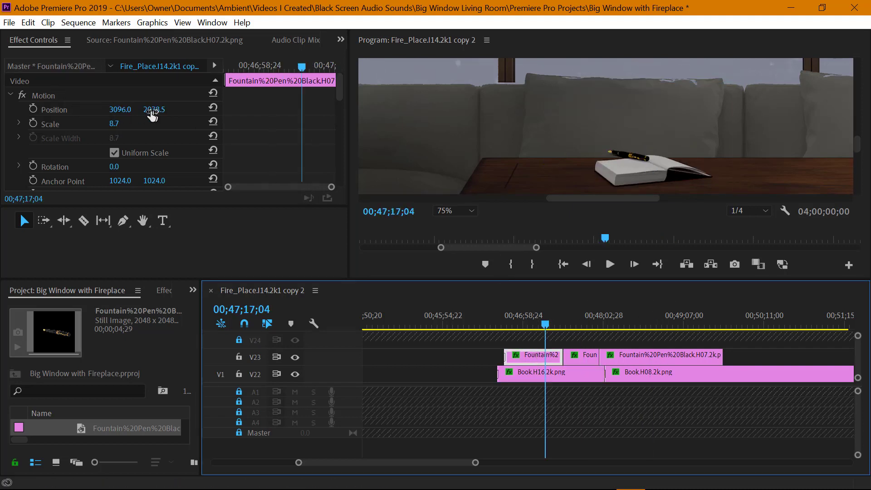
left_click(91, 110)
left_click_drag(615, 135, 614, 143)
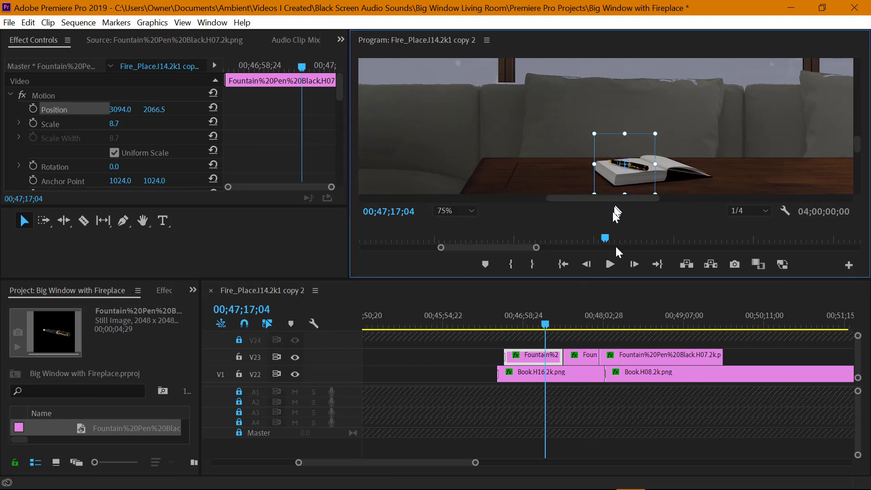
Lower the pen in the second pen clip to about 3102, 2060.5, scale it to 8.4, and preview all three pen clips.
left_click(589, 327)
left_click(583, 356)
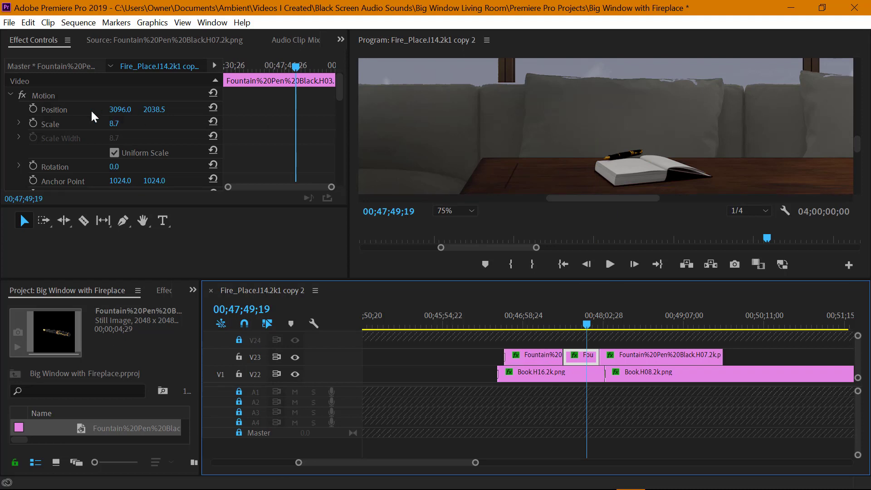
left_click_drag(644, 138, 645, 149)
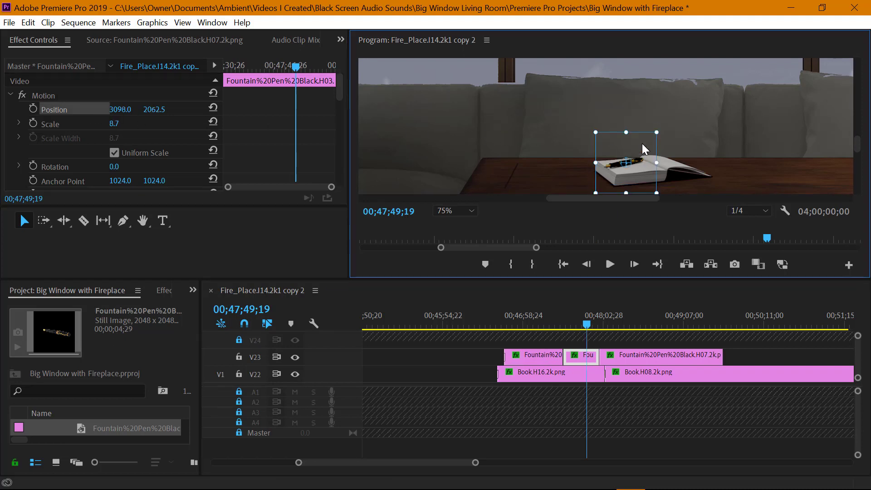
left_click_drag(596, 192, 601, 190)
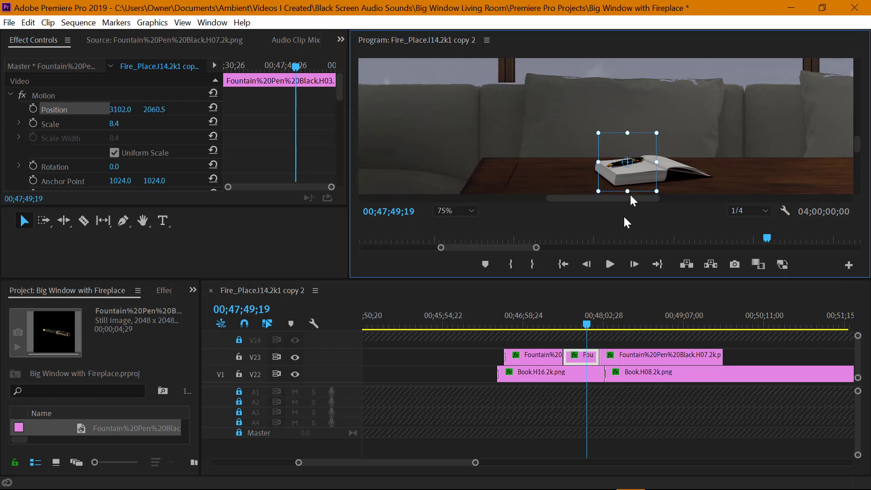
left_click(633, 320)
left_click(639, 354)
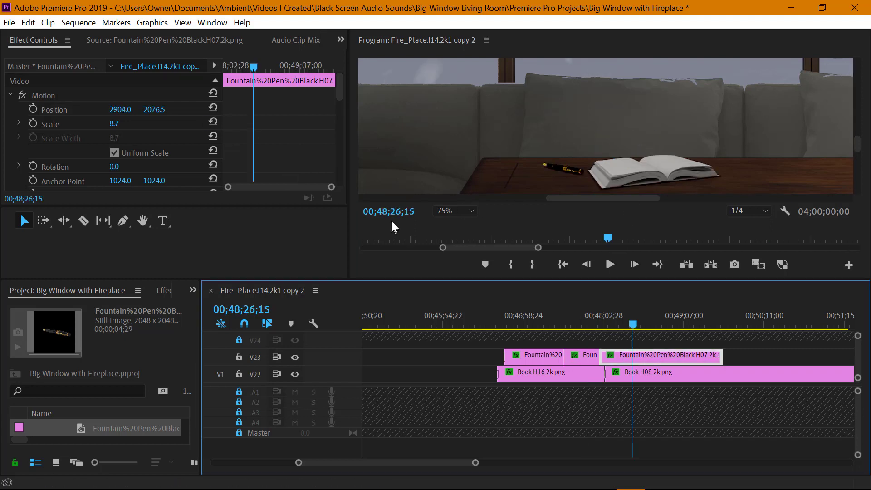
left_click(545, 326)
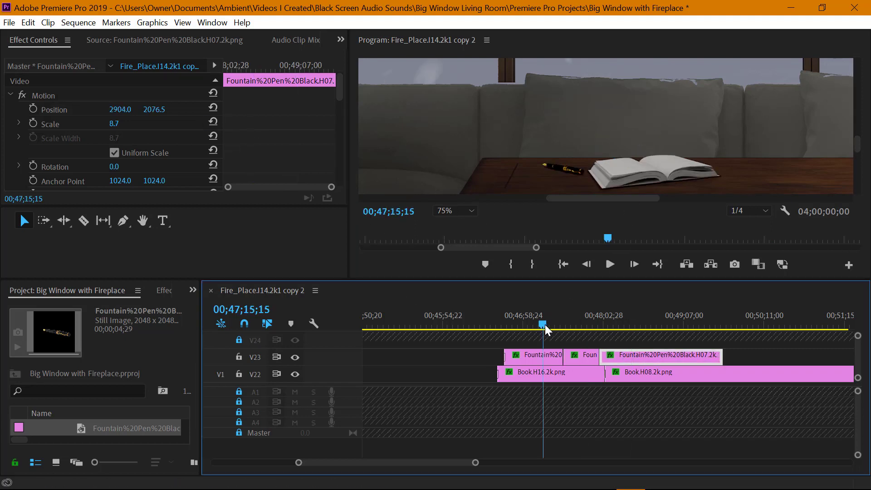
left_click(588, 326)
left_click_drag(590, 331, 650, 328)
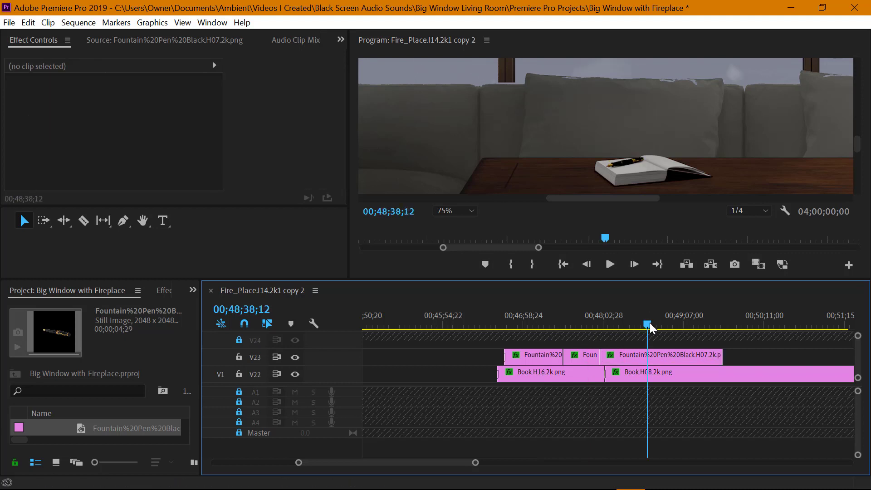
Extend the last fountain pen clip to about 00;51;50 and the Book.H08.2k.png clip to about 00;53;30.
left_click_drag(476, 462, 504, 462)
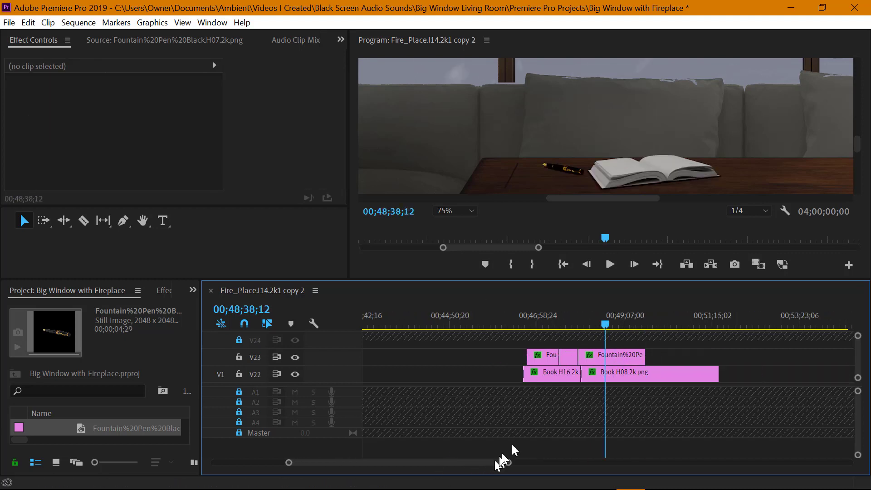
left_click_drag(646, 358, 709, 372)
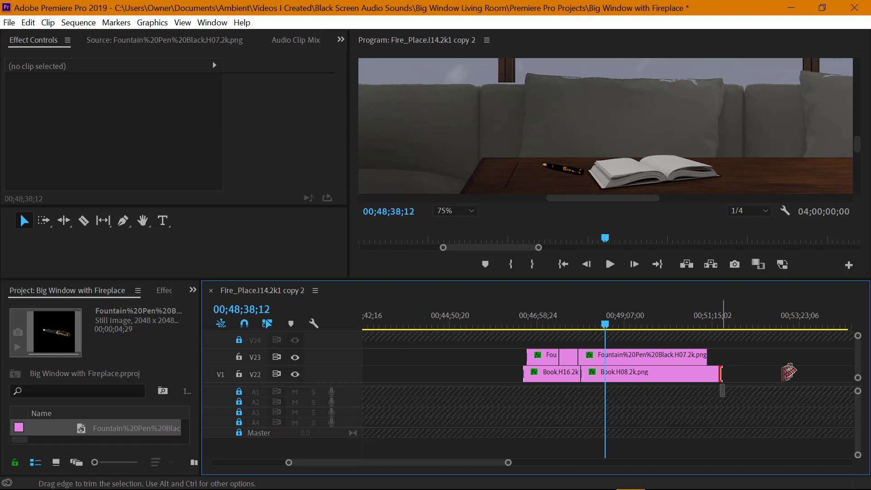
left_click_drag(790, 371, 803, 374)
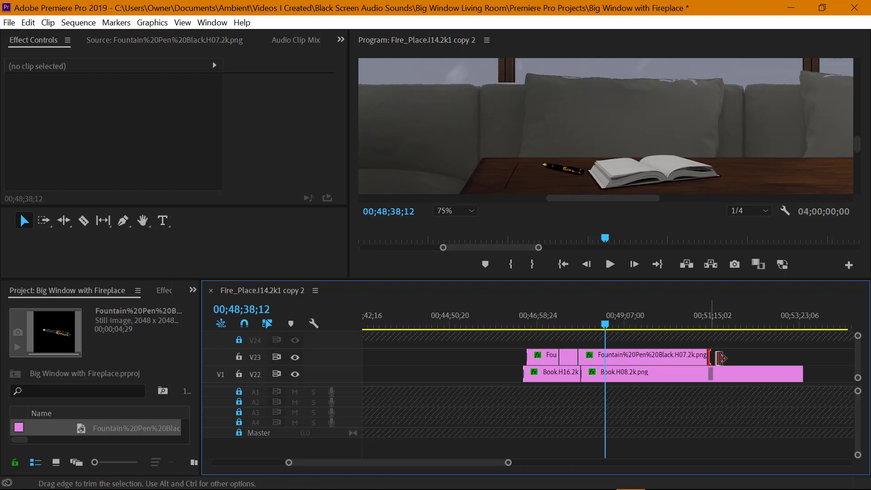
left_click_drag(707, 357, 733, 359)
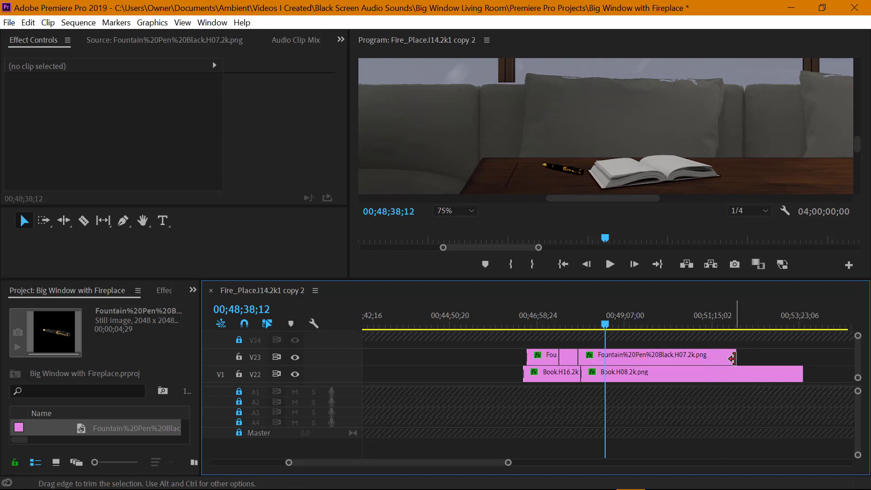
Split the last fountain pen clip at about 00;49;48;04.
left_click(647, 324)
left_click_drag(625, 324, 654, 325)
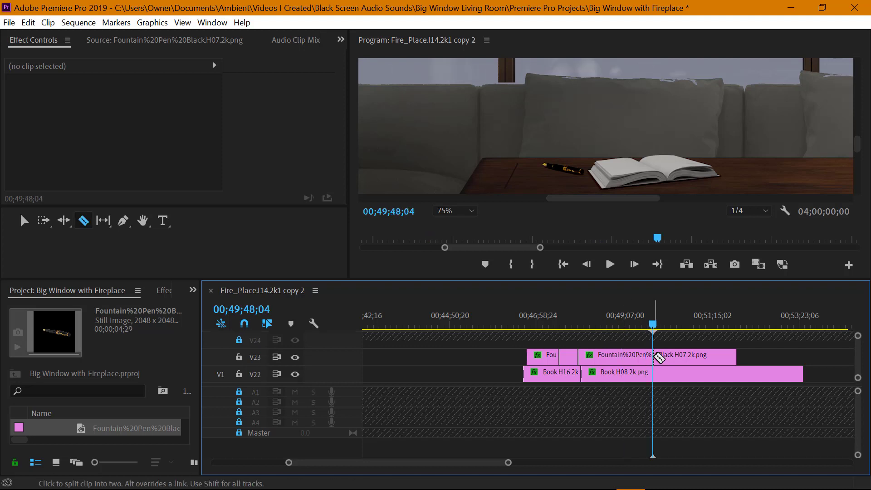
key("c")
left_click(654, 356)
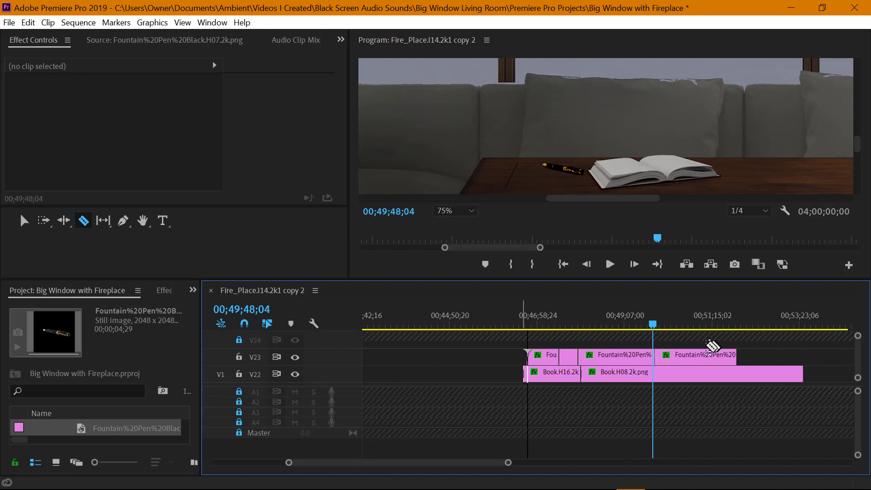
key("v")
Load Fountain%20Pen%20Black.H15.2k.png into the source monitor, replace the last fountain pen clip with it, and preview.
left_click(119, 425)
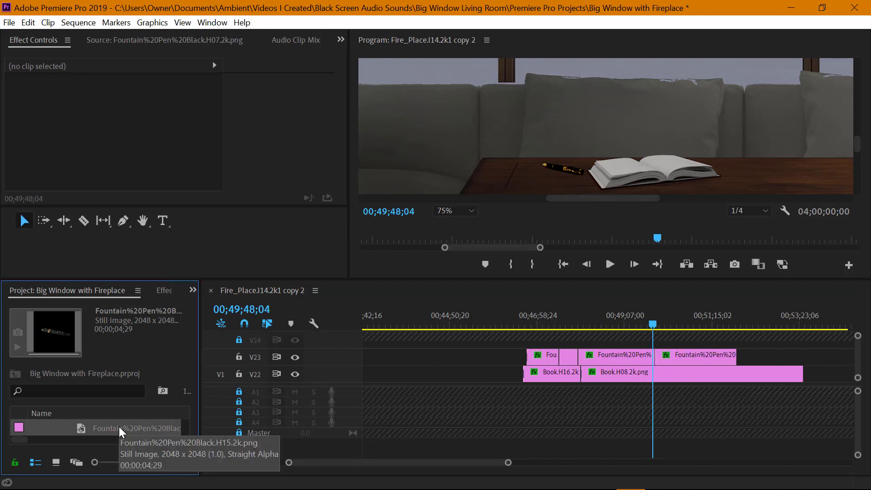
double_click(119, 427)
left_click(679, 324)
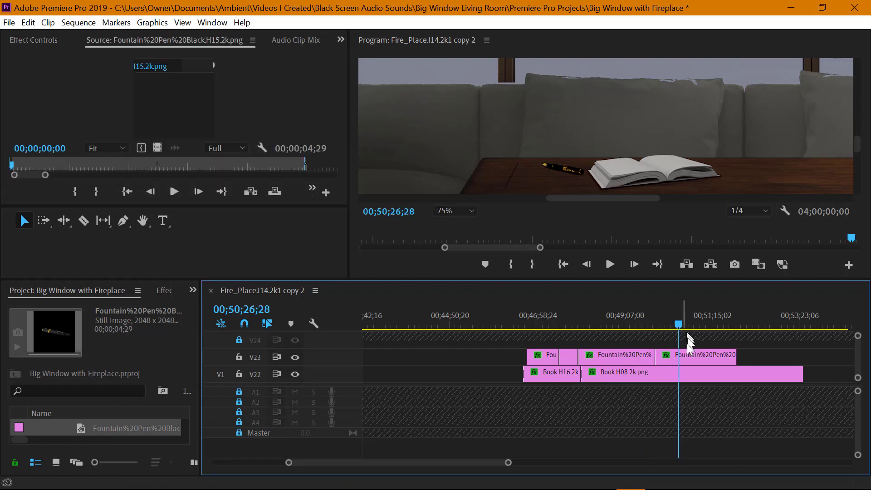
right_click(688, 355)
mouse_move(706, 176)
left_click(636, 177)
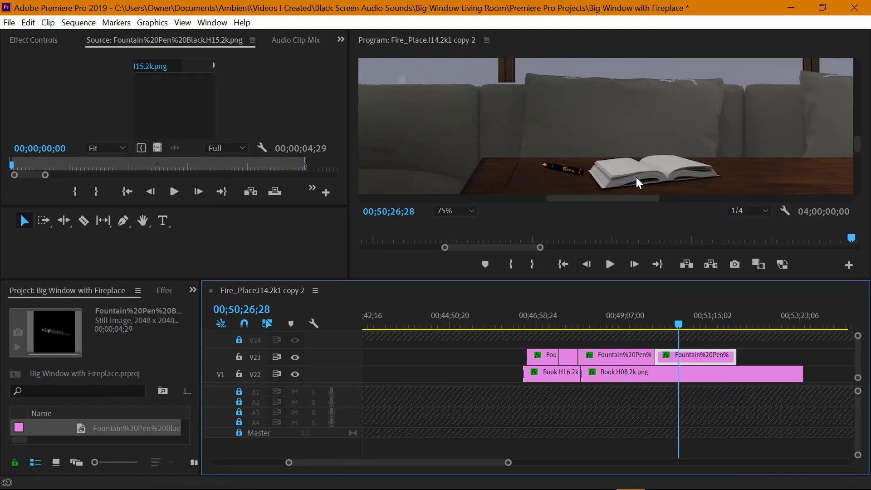
left_click(636, 320)
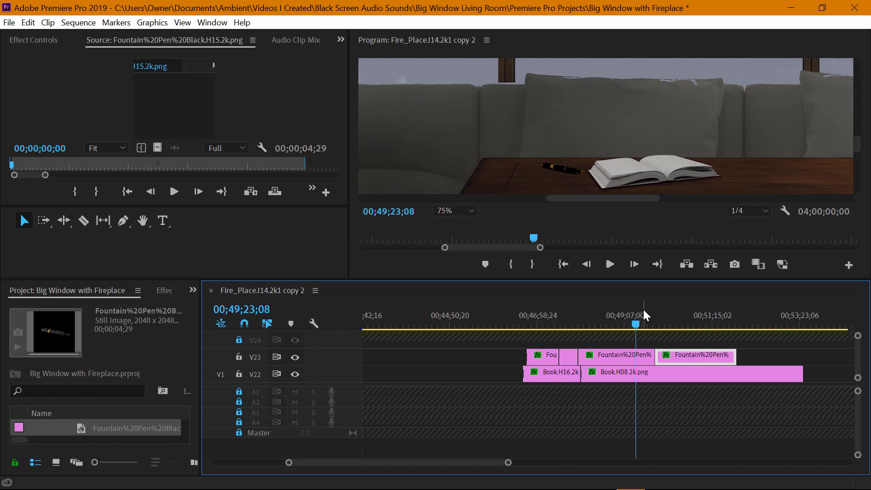
Move the pen in the last fountain pen clip to the table beyond the book's right side, at about 3478, 2100.5.
left_click(687, 323)
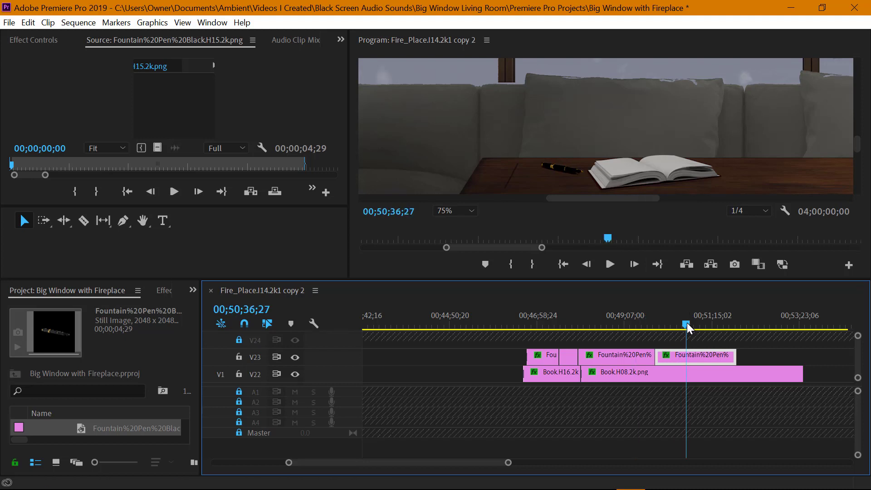
left_click(45, 38)
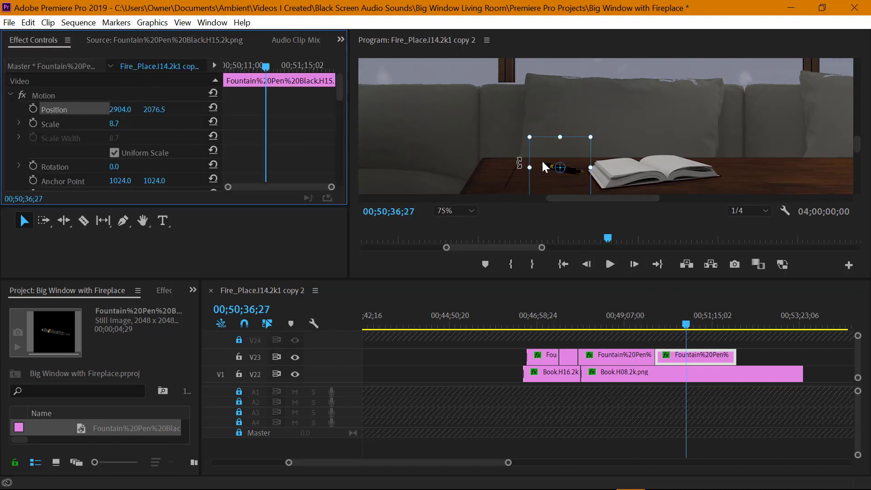
left_click_drag(545, 167, 771, 165)
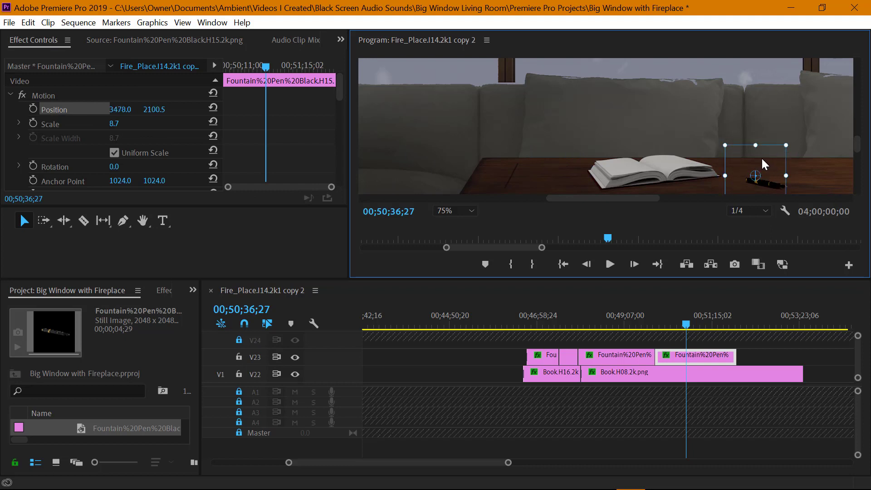
Load Fountain%20Pen%20Black.H07.2k.png into the source monitor and extend the last pen clip to about 00;53;18, split at 00;51;27;21.
left_click(146, 427)
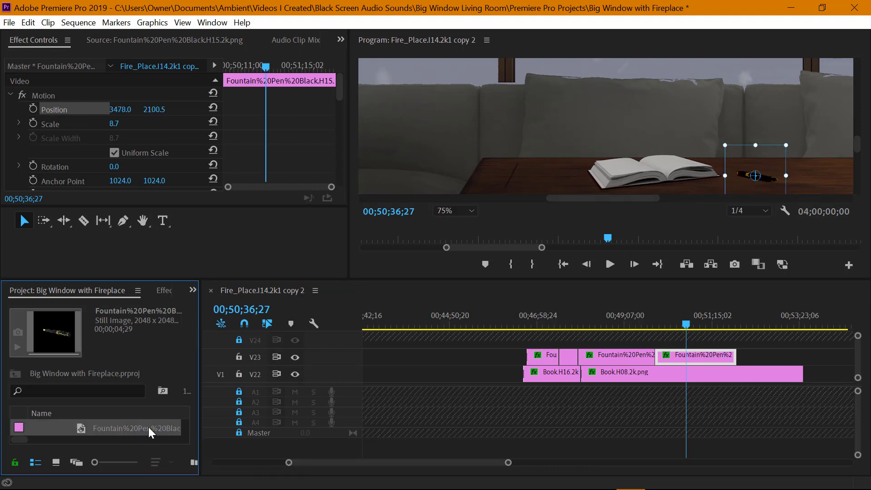
double_click(149, 427)
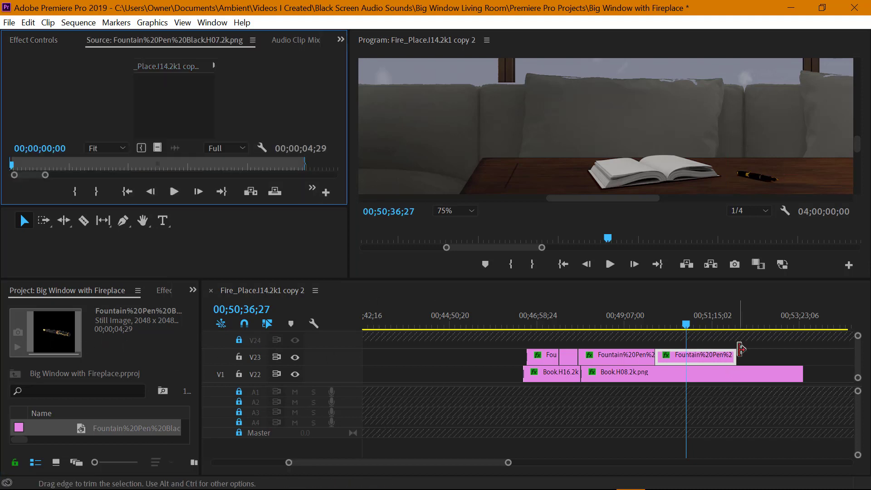
left_click_drag(741, 349, 802, 359)
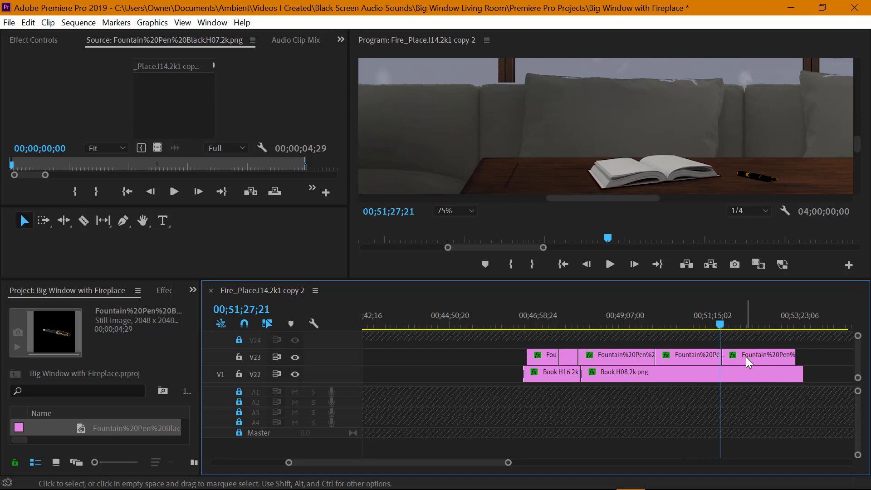
Replace the last fountain pen clip with the Fountain%20Pen%20Black.H07.2k.png image from the source monitor and preview it.
right_click(759, 356)
mouse_move(735, 176)
left_click(639, 181)
left_click(757, 323)
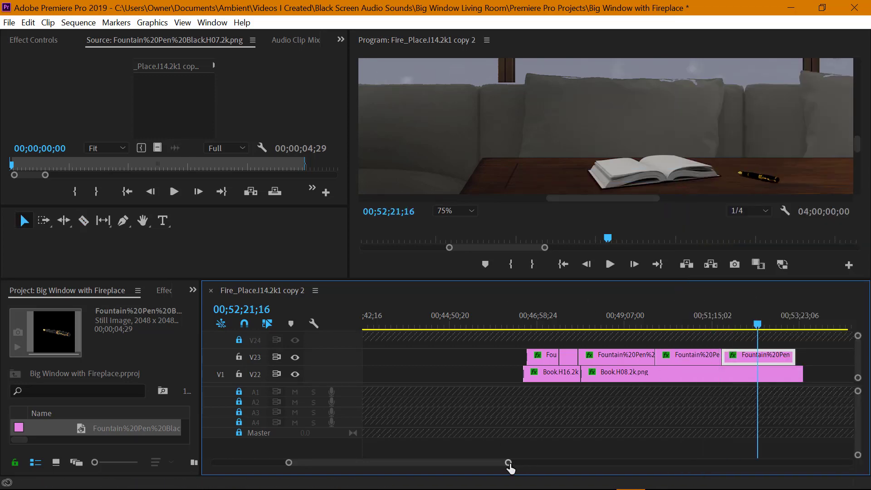
Extend the Book.H08.2k.png clip to about 00;57;00 and place a copy of the last pen clip directly behind the original without a gap.
left_click_drag(508, 463, 565, 463)
left_click_drag(629, 373, 692, 374)
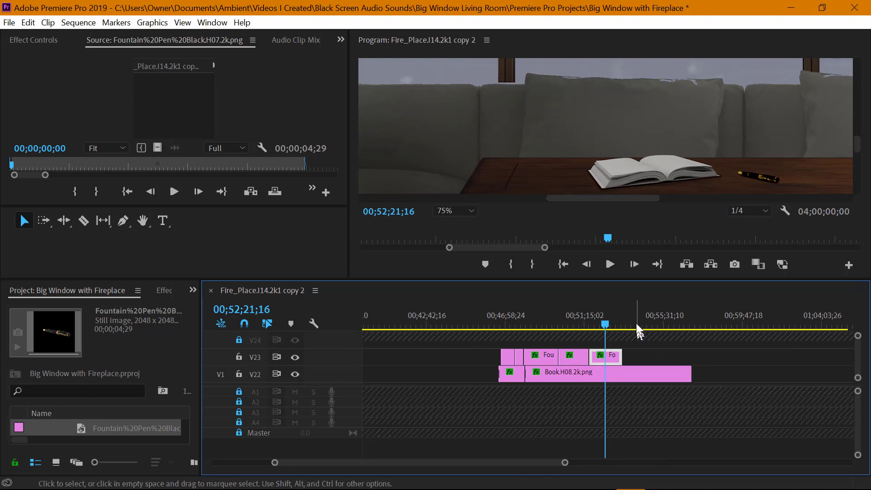
left_click(606, 324)
mouse_move(614, 362)
left_mouse_down()
mouse_move(649, 362)
mouse_move(624, 357)
left_mouse_up()
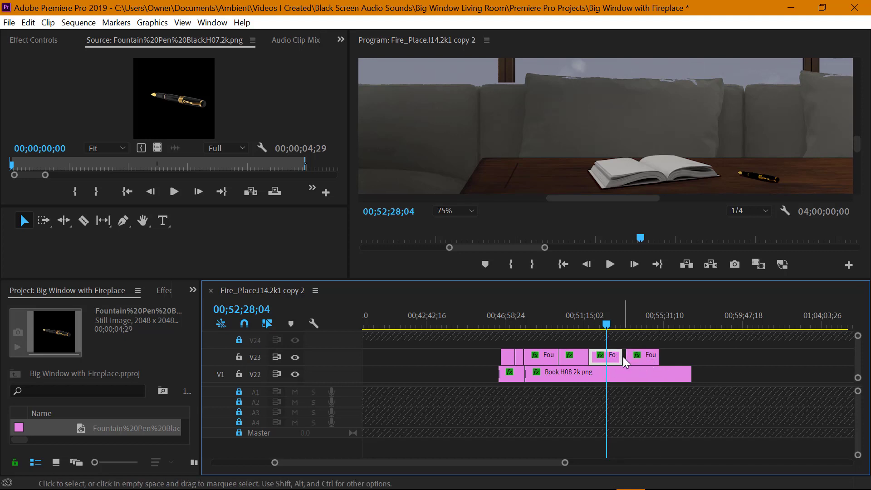
right_click(623, 356)
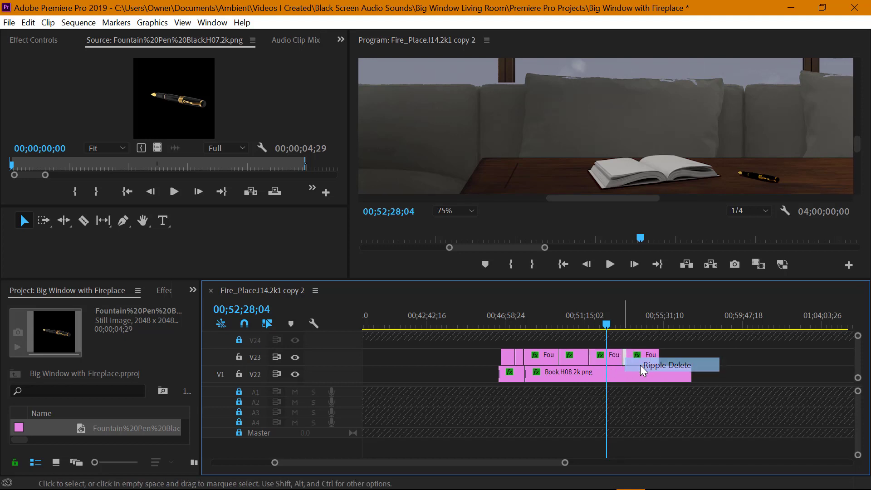
left_click(641, 365)
Move the pen in the newly copied last pen clip onto the book's left page, at about 3092, 2064.5.
left_click(630, 320)
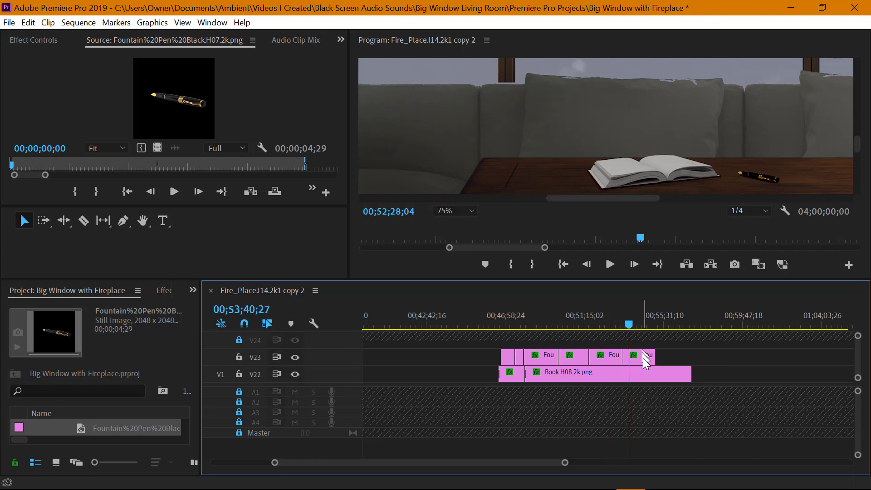
left_click(646, 362)
left_click(45, 40)
left_click(83, 110)
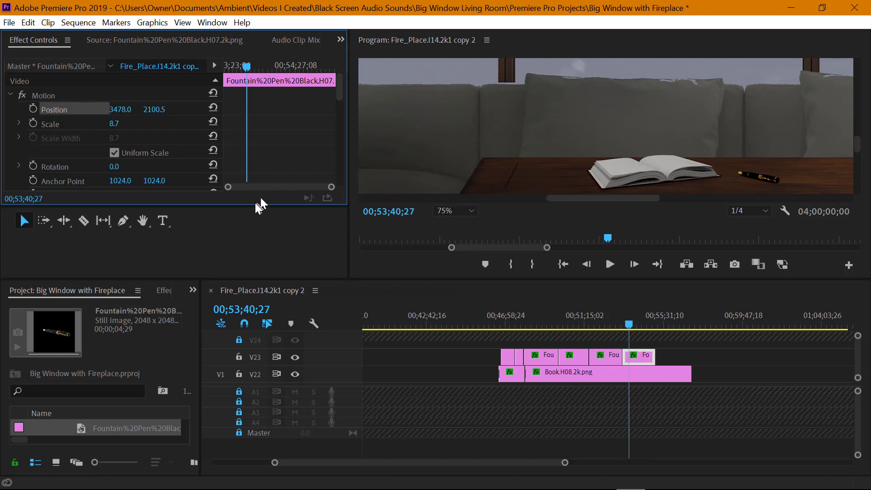
left_click_drag(773, 164, 641, 149)
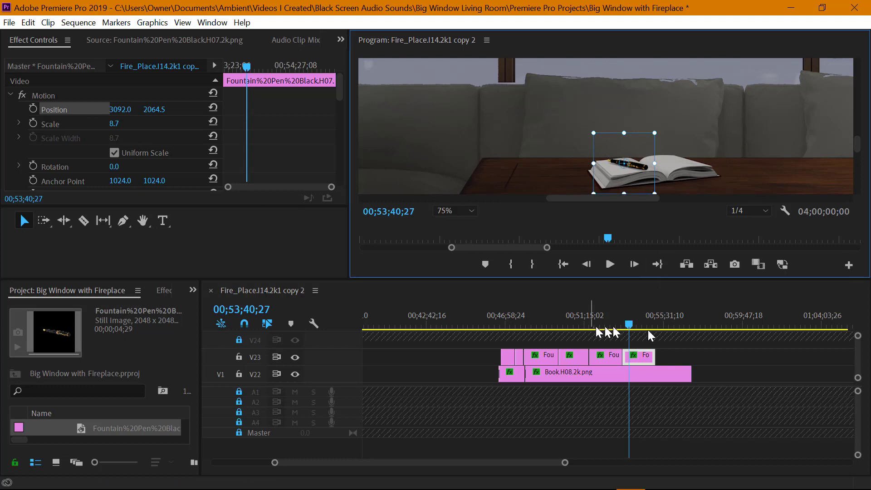
Extend the starts of the first book and pen clips to about 00;44;40 and 00;45;20, and the last clips' ends to about 01;03;00.
left_click_drag(655, 356, 672, 357)
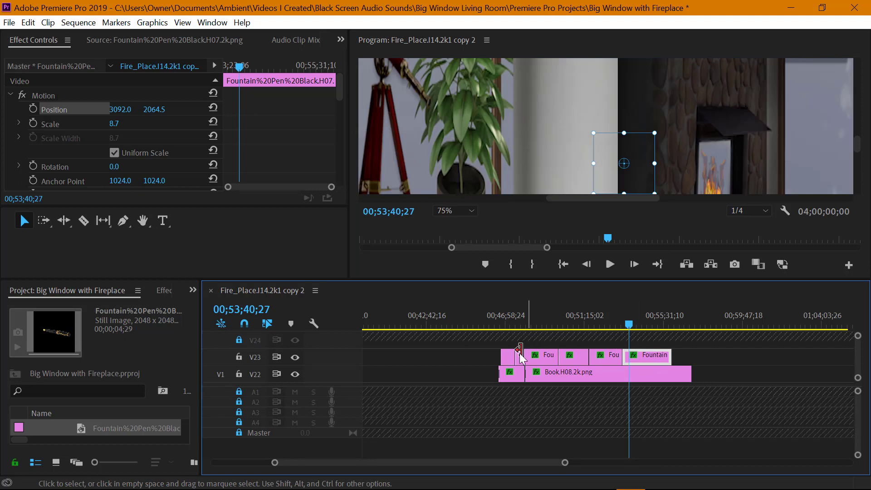
left_click_drag(499, 372, 475, 358)
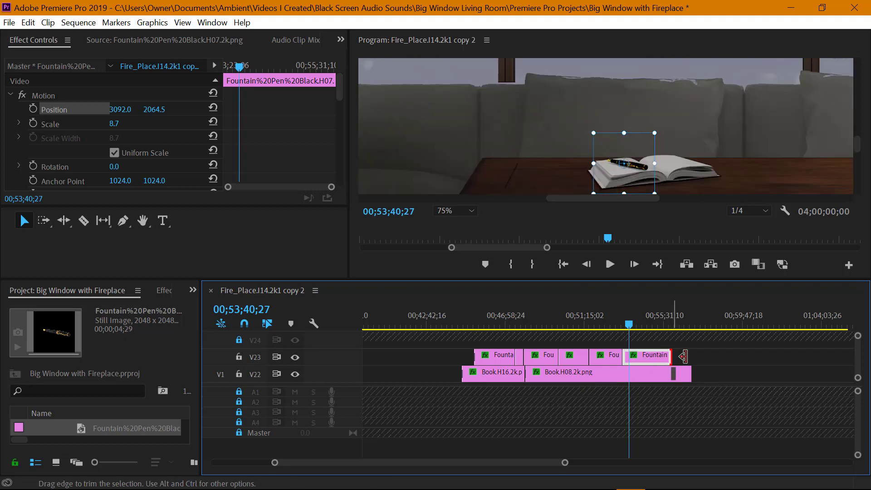
left_click_drag(683, 357, 798, 362)
left_click(683, 376)
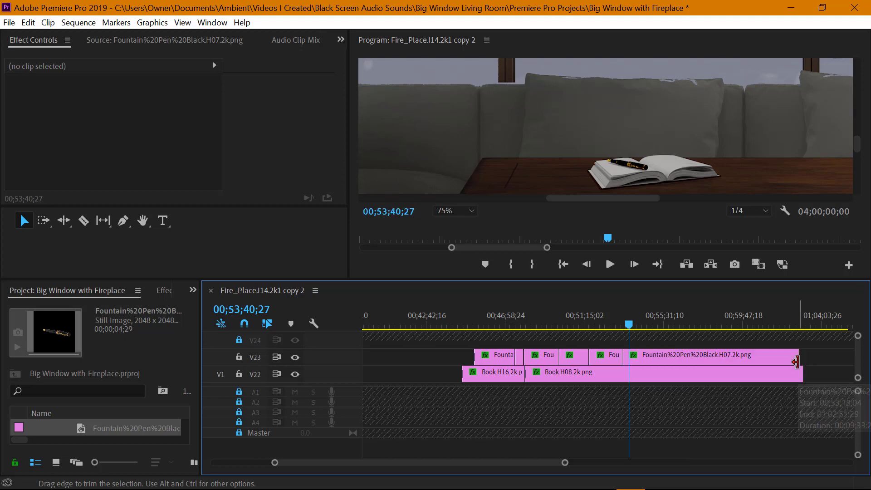
Select Fountain%20Pen%20Black.H03.2k.png in the project and split the last fountain pen clip at about 00;57;43;15.
left_click(674, 325)
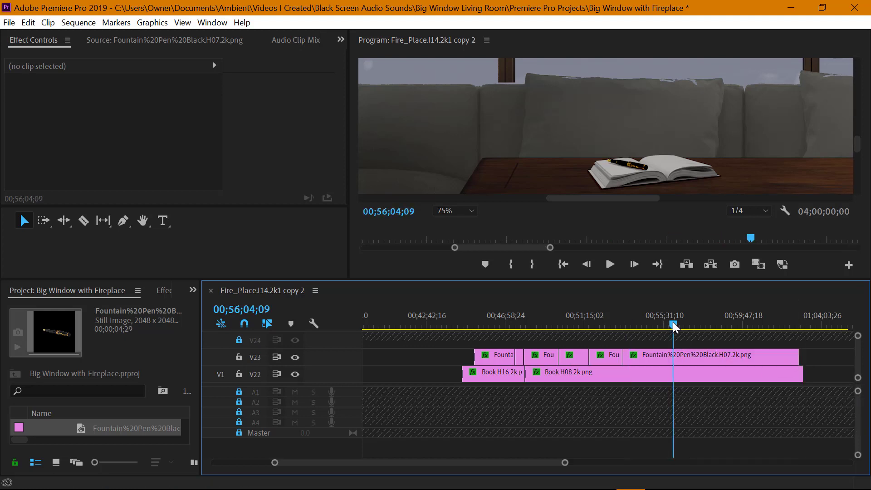
left_click(141, 433)
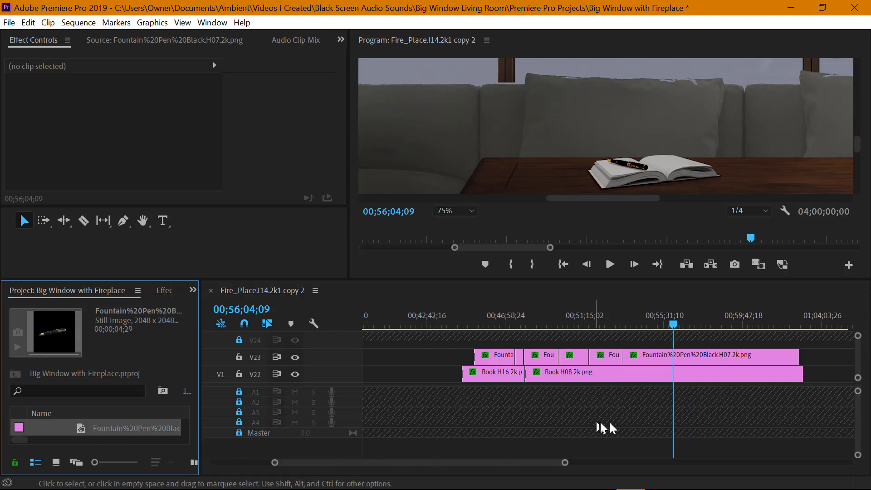
key("c")
left_click(705, 326)
left_click(705, 357)
key("v")
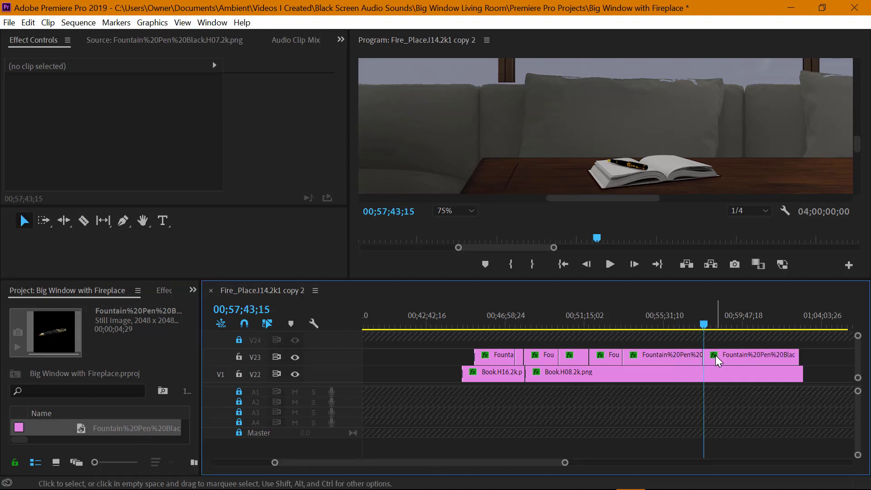
Load Fountain%20Pen%20Black.H03.2k.png into the source monitor and replace the last fountain pen clip with it.
double_click(48, 338)
left_click(714, 323)
right_click(722, 358)
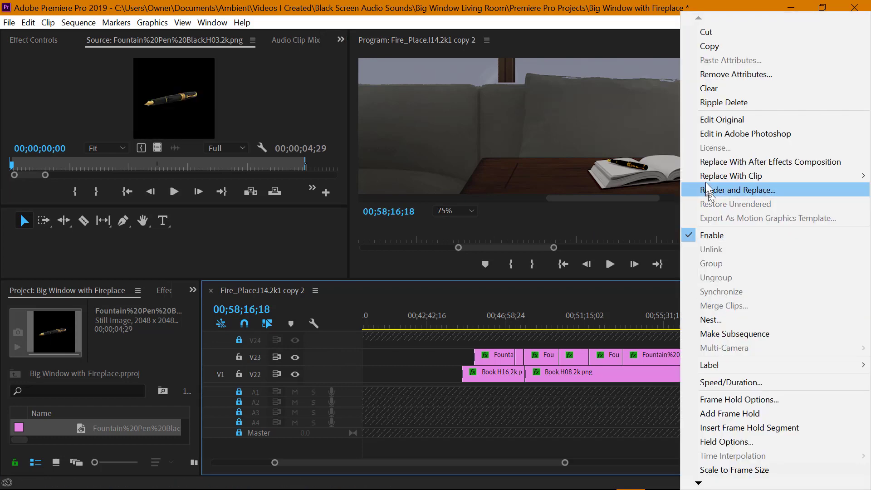
mouse_move(706, 177)
left_click(646, 179)
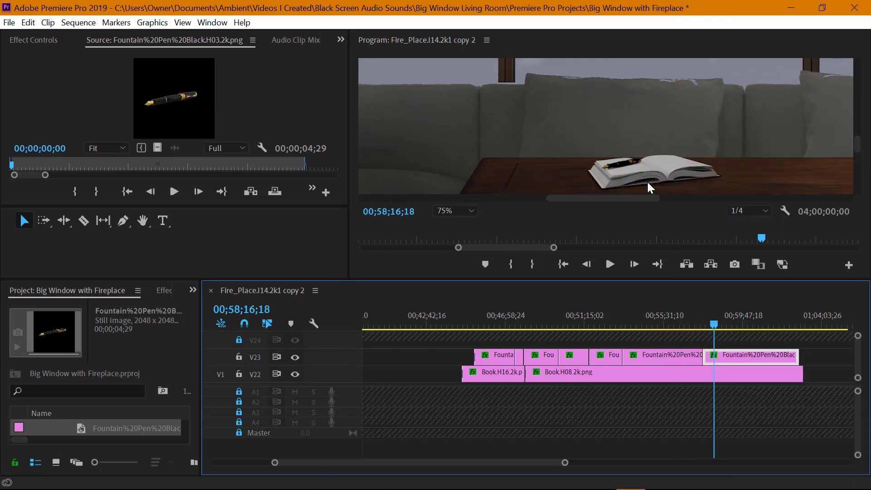
Split the last pen clip at 01;00;33;08 and move the pen in its second part toward the book's center, at about 3184, 2056.5.
left_click(756, 323)
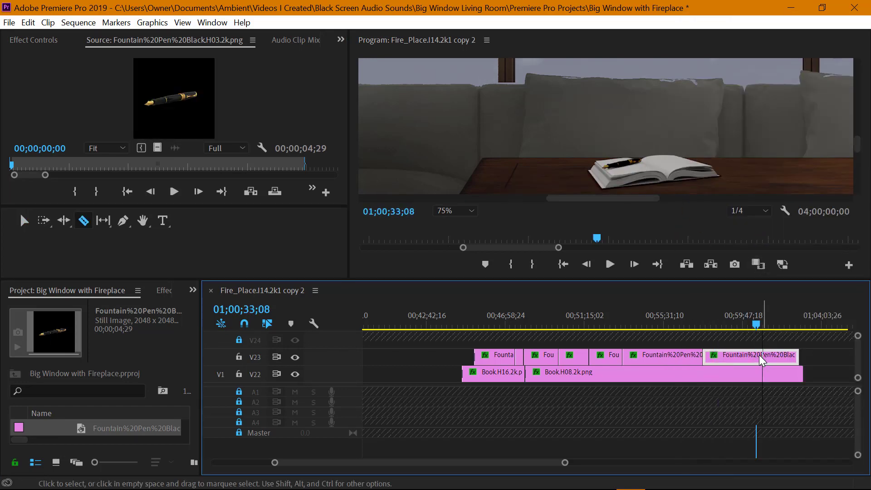
key("ctrl+k")
left_click(769, 324)
left_click(33, 40)
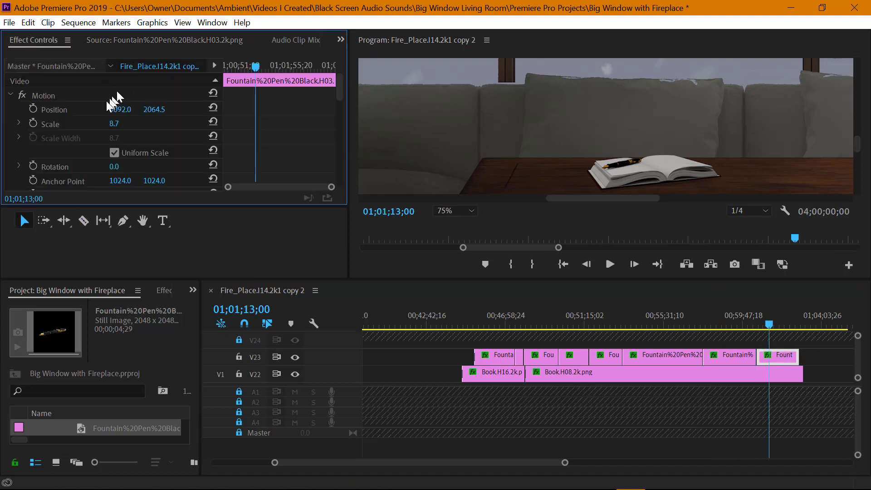
left_click(72, 109)
left_click_drag(631, 142, 665, 143)
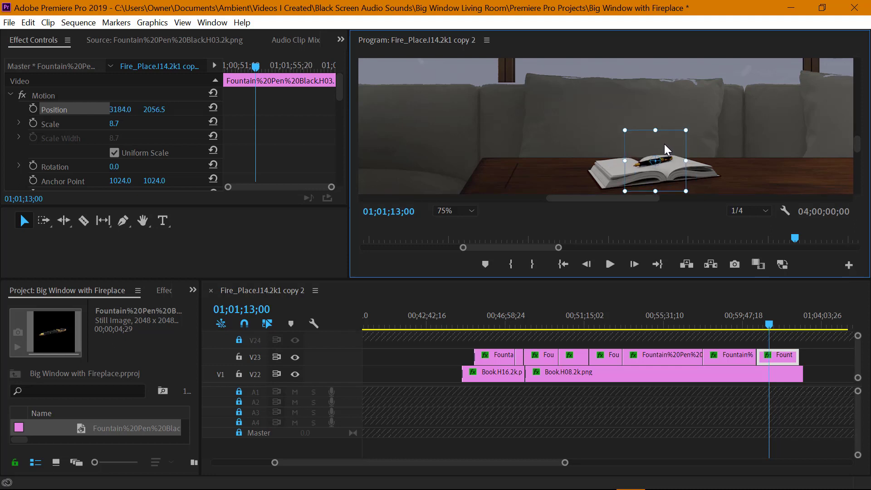
Select Fountain%20Pen%20Black.H07.2k.png in the project and preview the pen at several points across the last three pen clips.
left_click(137, 427)
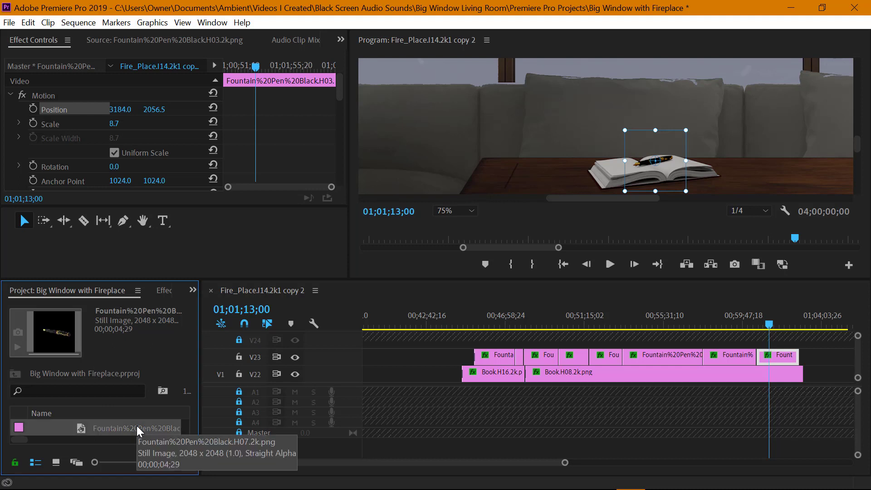
left_click(725, 323)
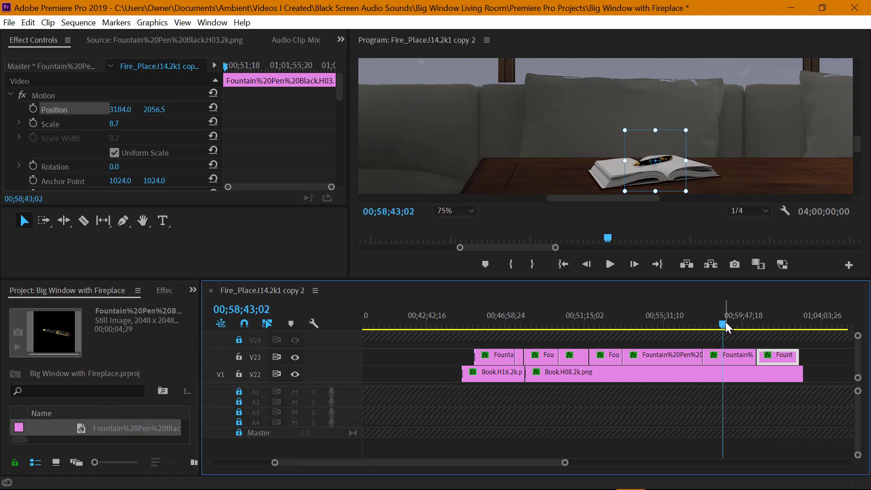
left_click(669, 323)
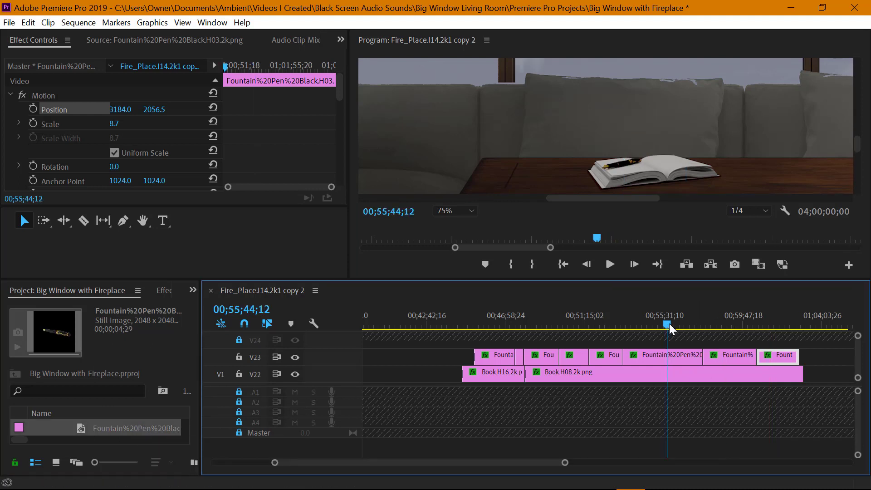
left_click(773, 324)
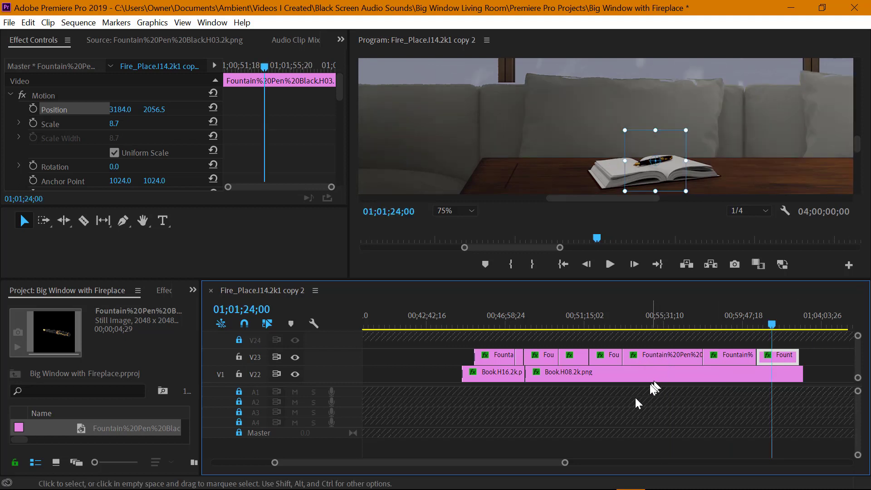
Fit the whole scene in the program monitor and play the sequence from about 00;44;03 in a maximized view.
left_click(456, 211)
left_click(473, 222)
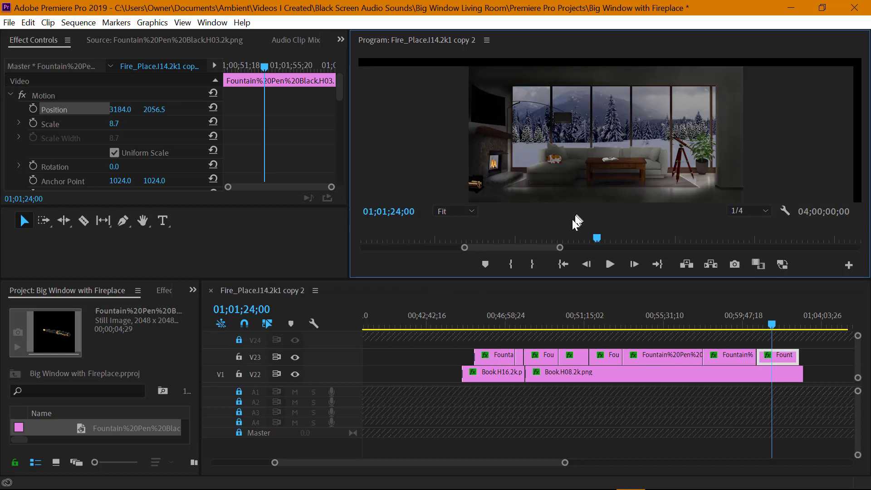
left_click(452, 324)
left_click(611, 265)
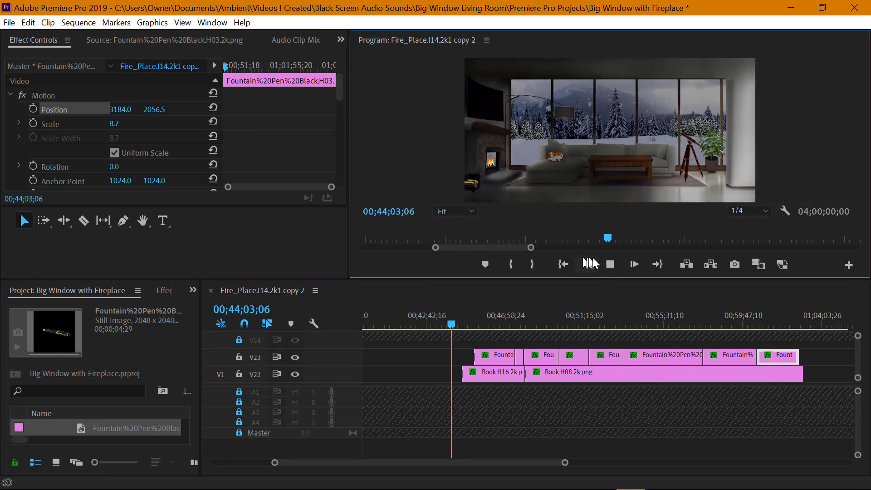
key("grave")
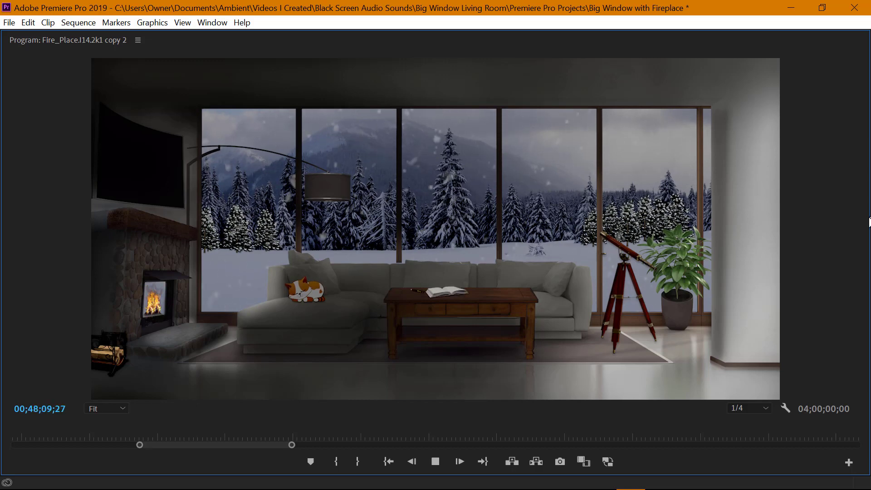
Stop playback, restore the panel layout, and inspect the Cross Dissolve between the Book.H16.2k.png and Book.H08.2k.png clips.
key("grave")
key("space")
key("equal")
left_click(592, 375)
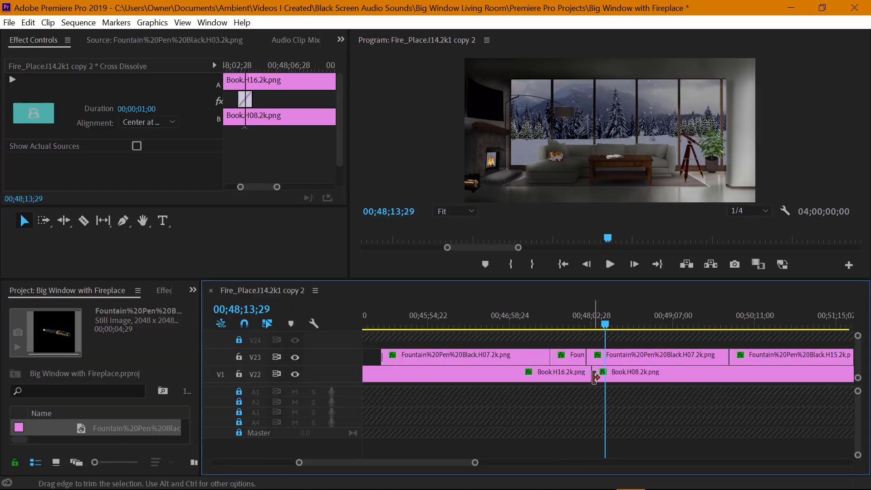
left_click(596, 393)
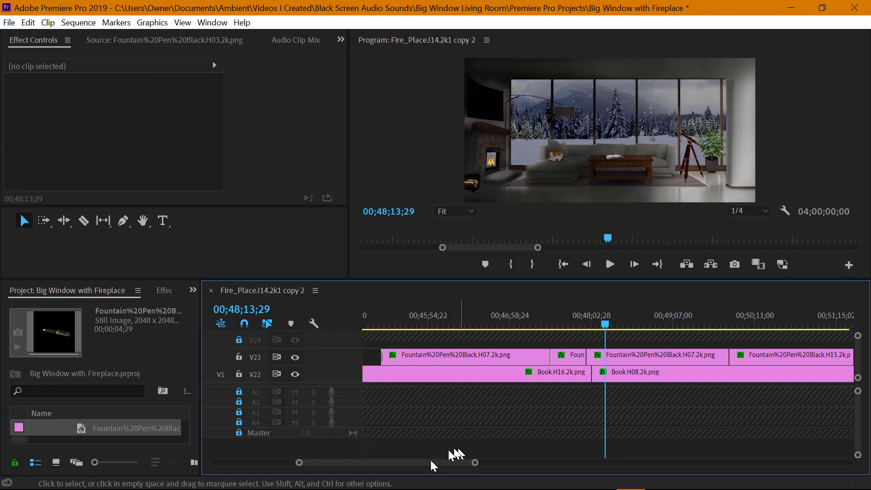